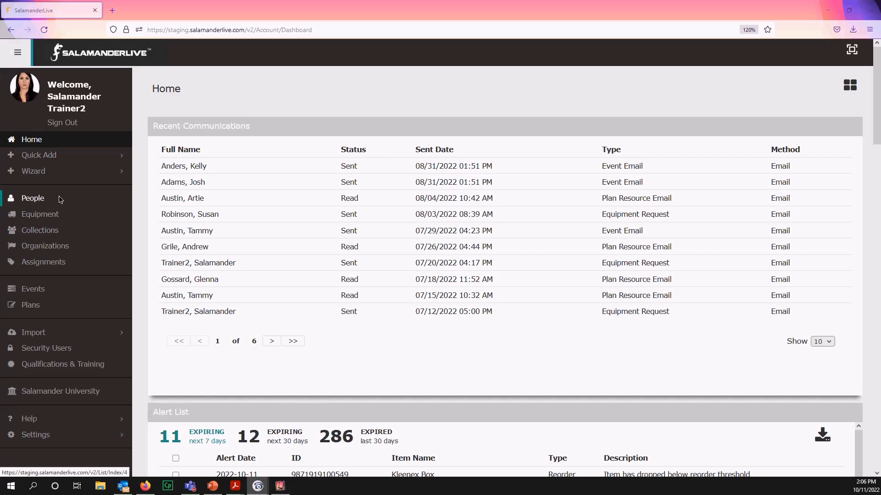
Start a new collection marked active and deployable, with the name HAZMAT Team and the ID HZMT
click(47, 235)
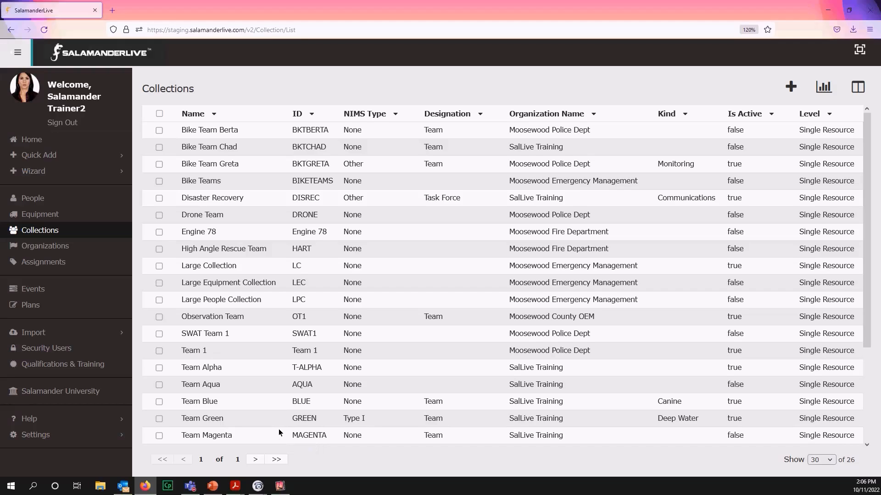
click(789, 88)
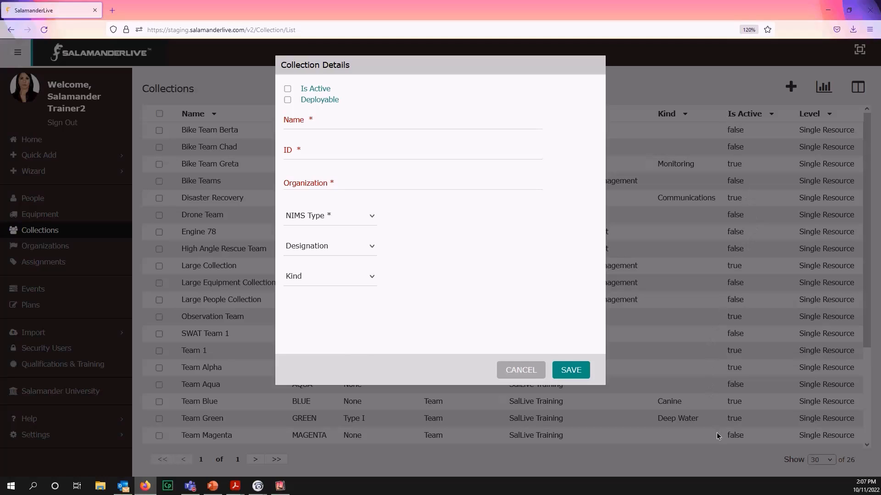
click(288, 90)
click(289, 104)
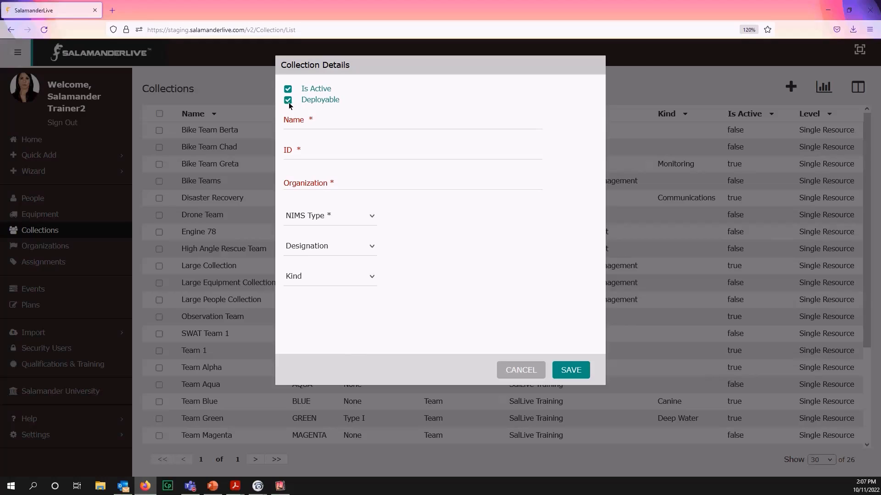
click(318, 126)
text(HAZMAT Team)
click(347, 147)
text(hHZMT)
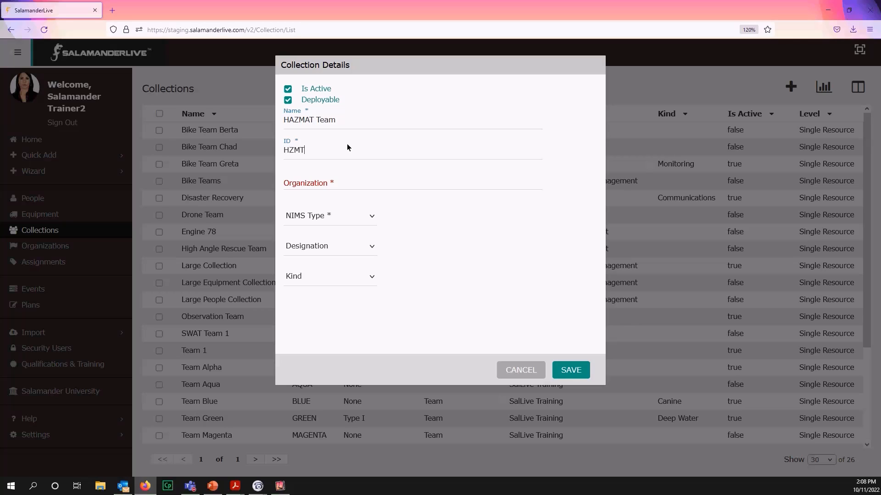
Assign the collection to Moosewood Fire Department with NIMS type None, designation Team and kind Hazmat, and save it
click(338, 184)
text(MO)
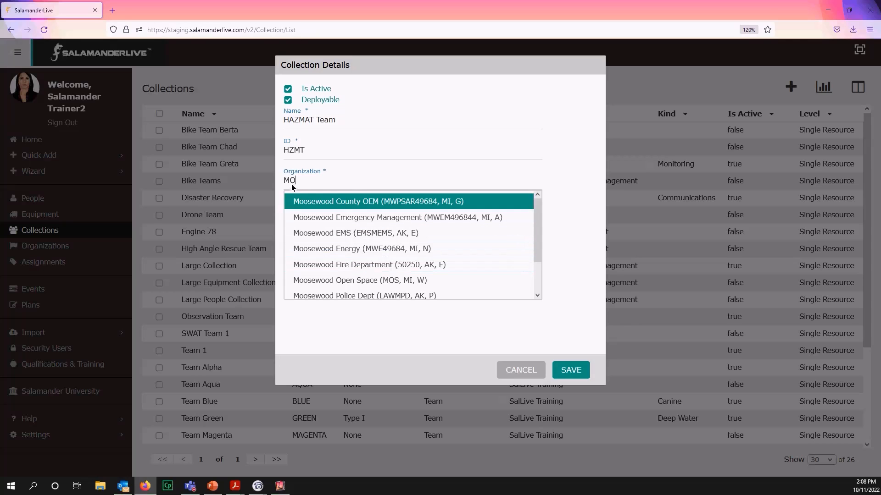
click(344, 269)
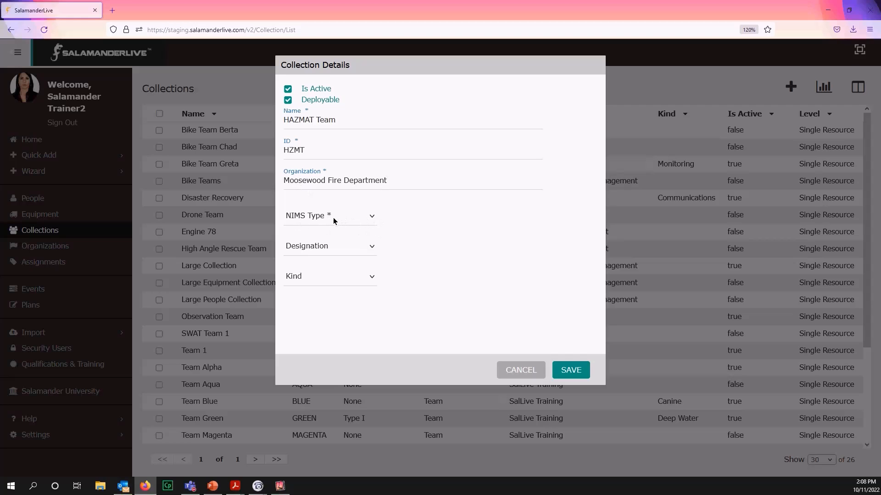
click(373, 220)
click(308, 249)
click(375, 250)
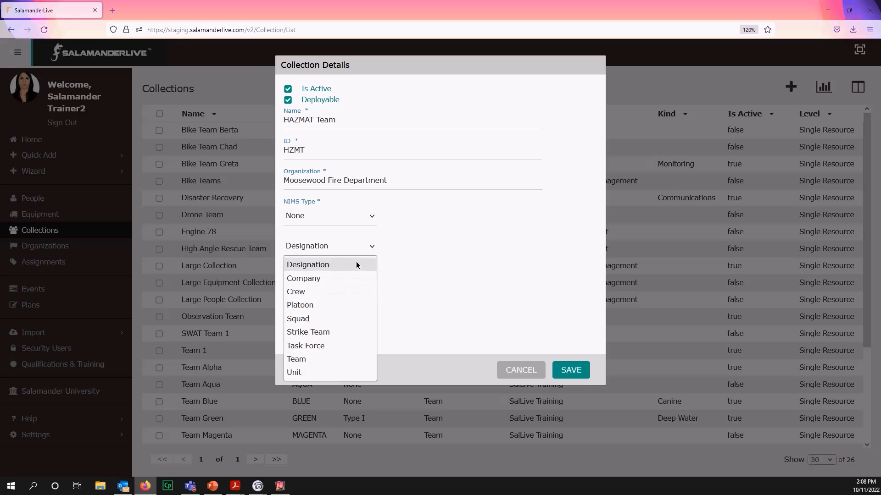
click(318, 359)
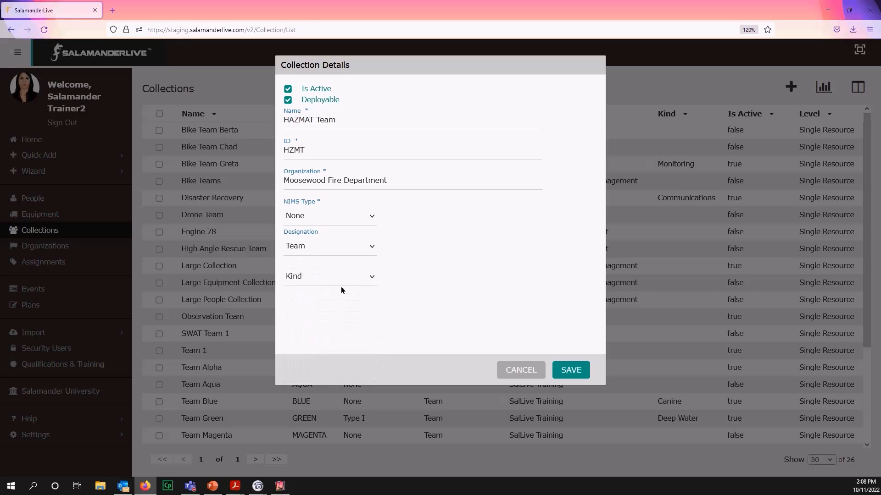
click(371, 280)
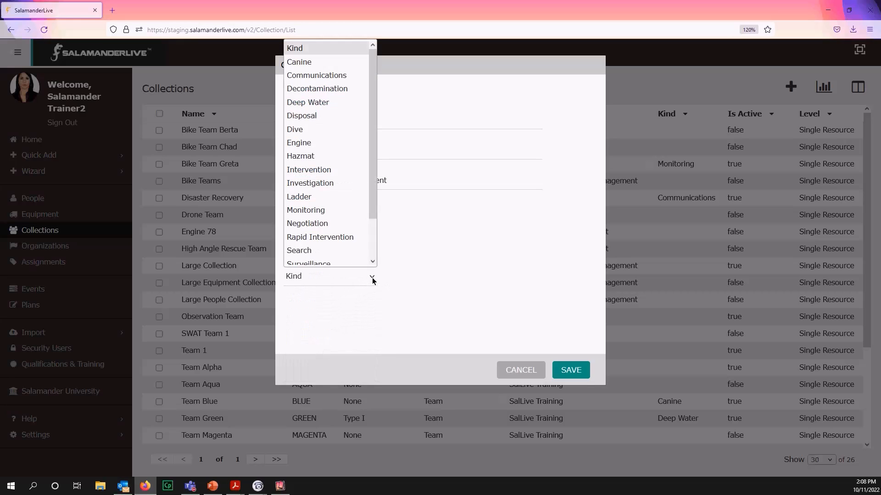
click(314, 155)
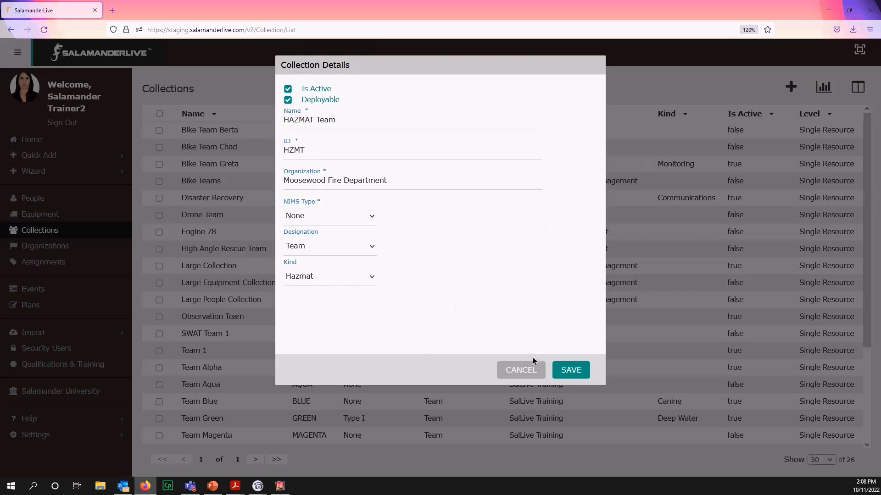
click(566, 370)
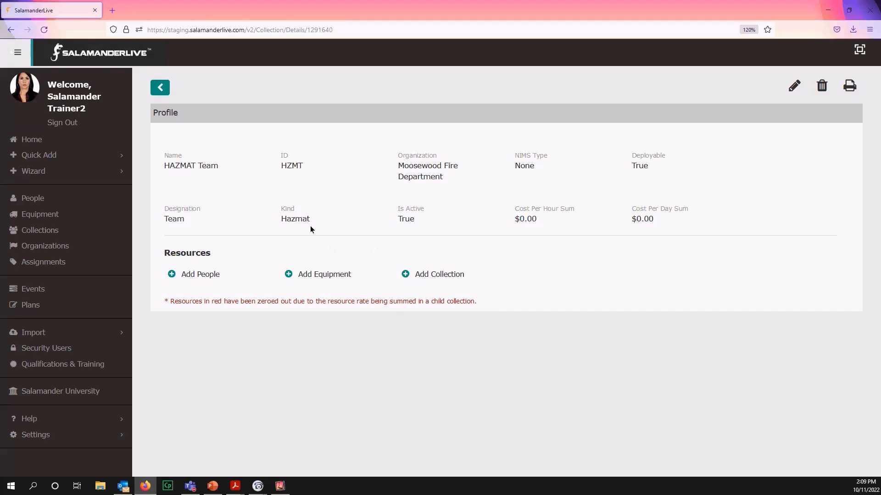
Begin adding people to the HAZMAT Team and select the clerk from Moosewood Fire Department by searching the first name
click(185, 274)
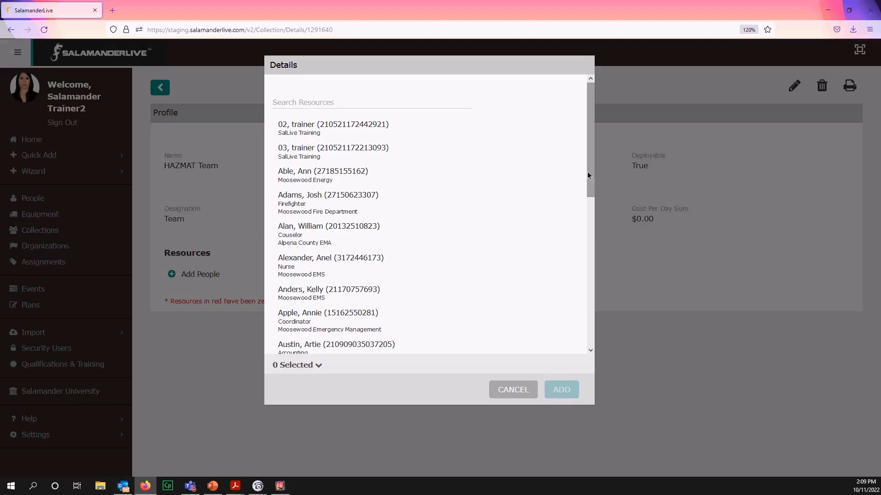
mouse_move(588, 173)
mouse_down()
mouse_move(598, 206)
mouse_move(580, 302)
mouse_move(585, 338)
mouse_move(595, 168)
mouse_up()
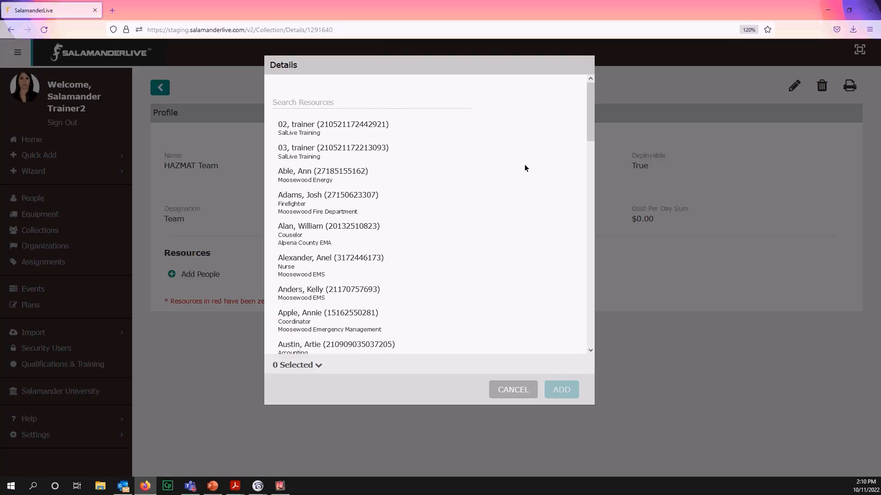
click(381, 98)
text(MOLLY)
click(333, 128)
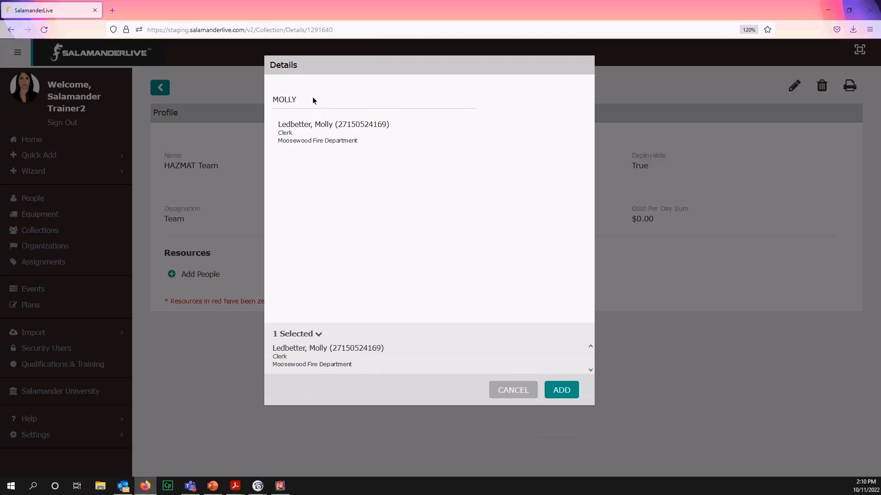
Search for and select the firefighters from Huskie Trail Village FD and Redrock FD, plus the Alaska Fire Department member
drag(313, 100, 244, 92)
text(lyn)
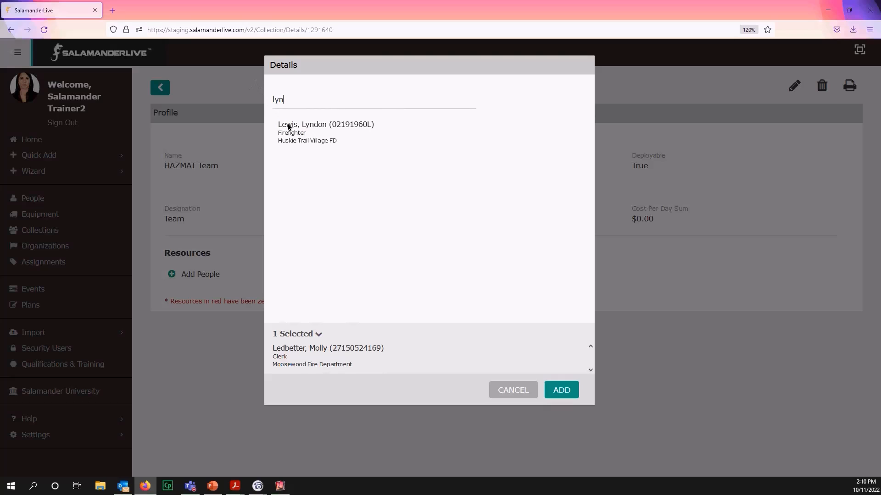
click(288, 123)
drag(295, 98, 235, 97)
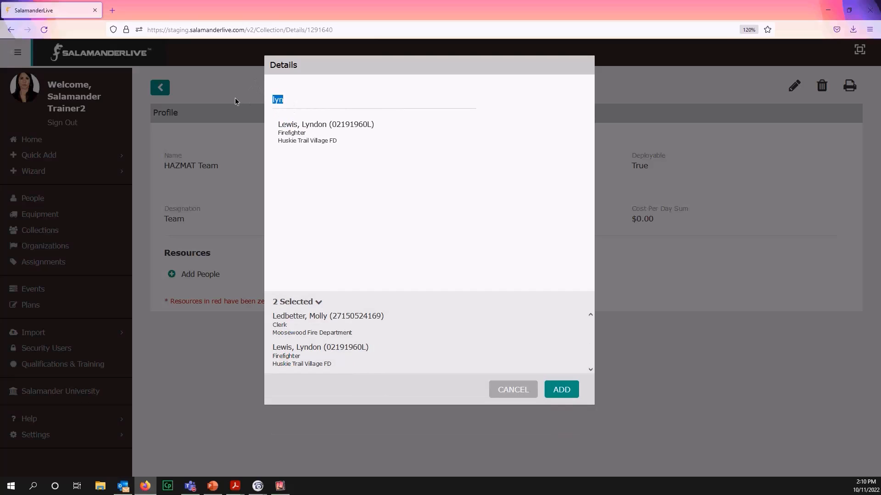
text(ann)
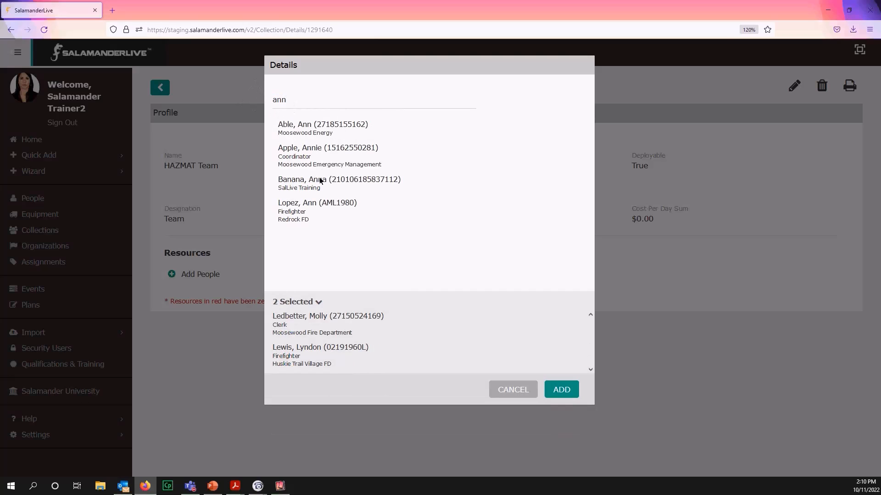
click(302, 214)
drag(290, 105, 213, 93)
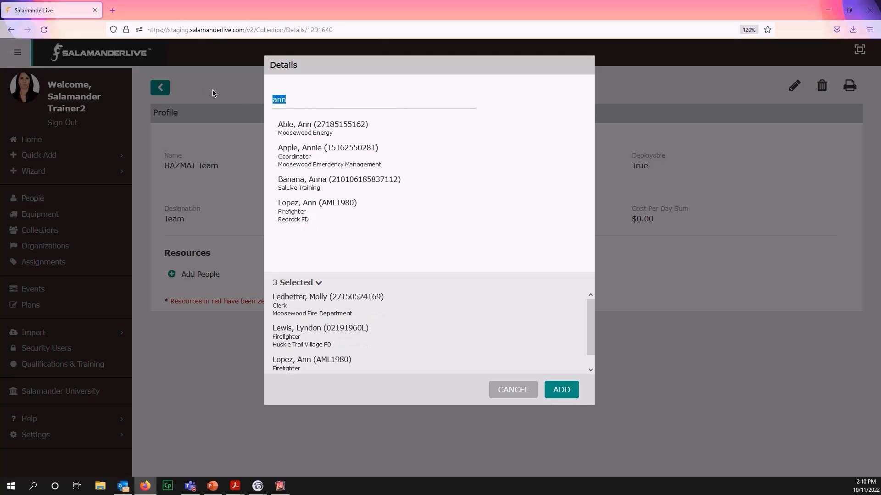
text(jay)
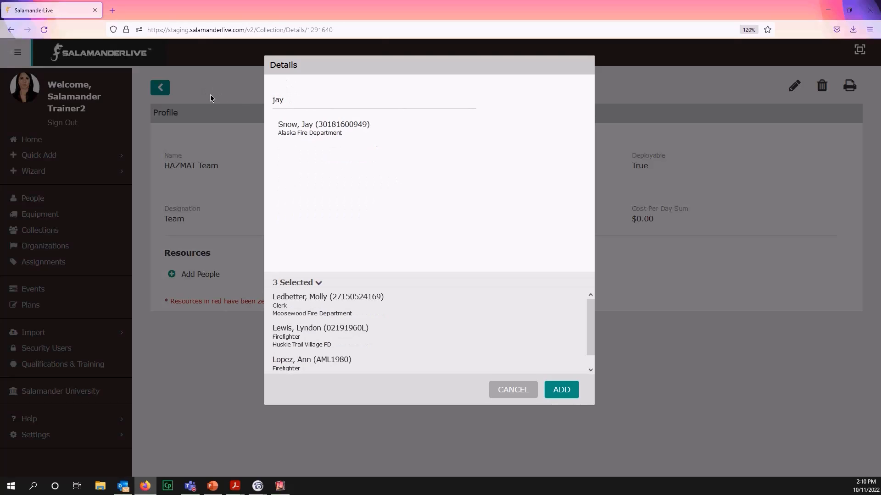
click(343, 133)
Remove the Moosewood Fire Department clerk from the selected people and add the remaining ones to the collection
drag(590, 325, 589, 347)
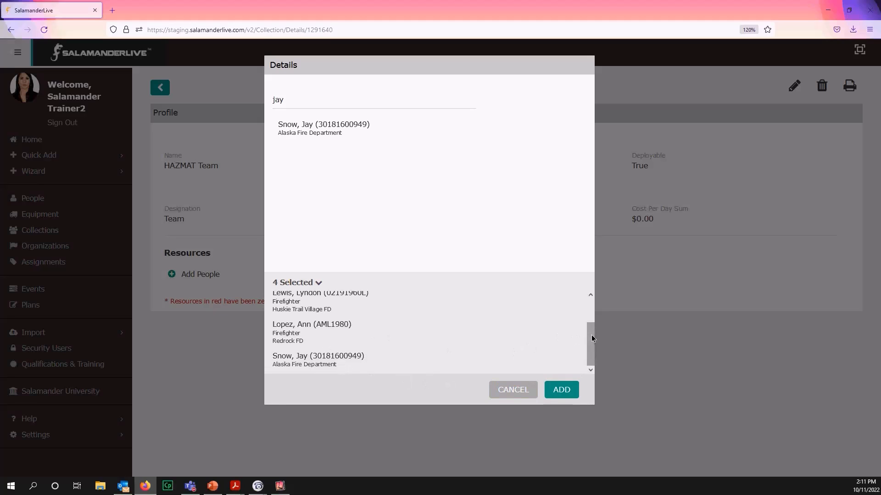
drag(591, 334, 591, 308)
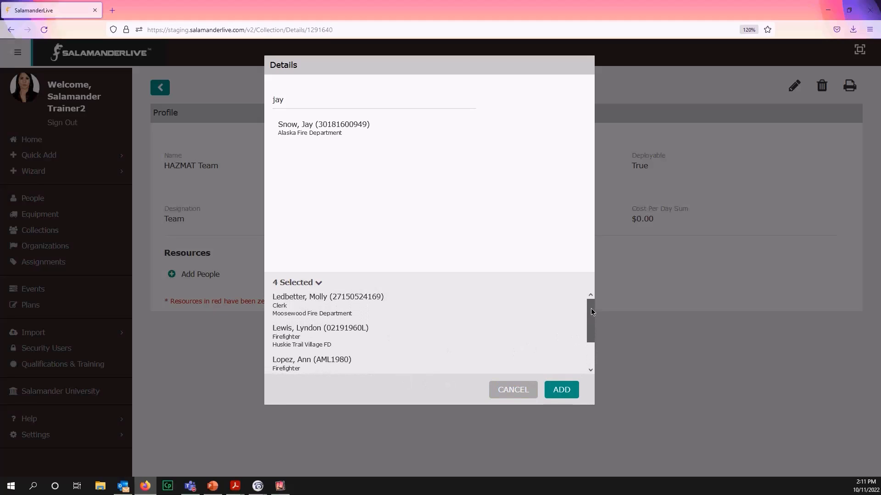
click(329, 300)
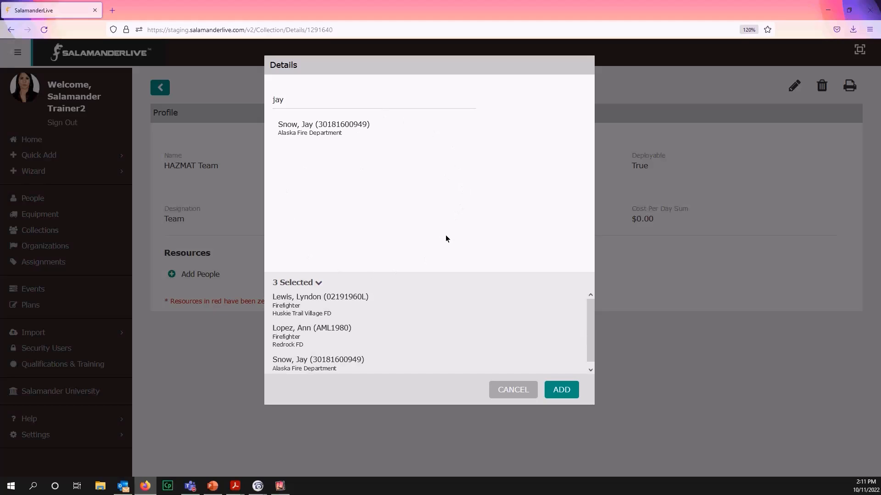
click(562, 394)
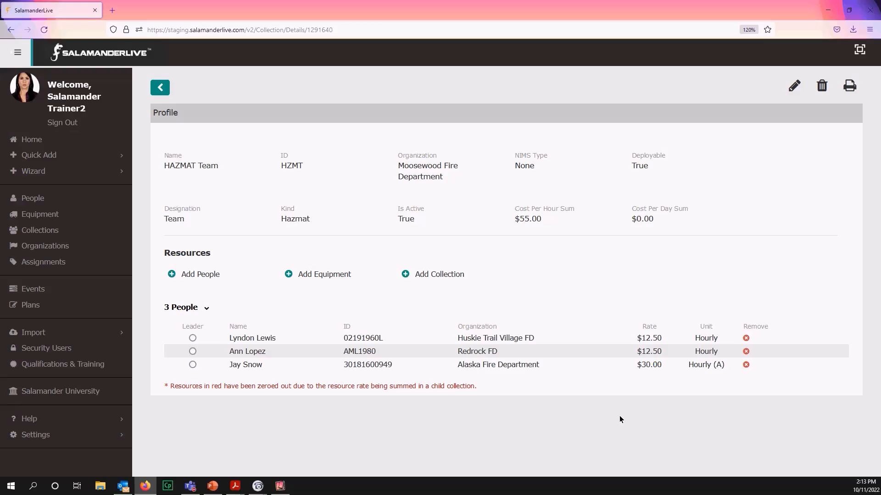
Search the equipment for "haz" and add the HAZMAT Vehicle from Moosewood Fire Department to the collection
click(313, 275)
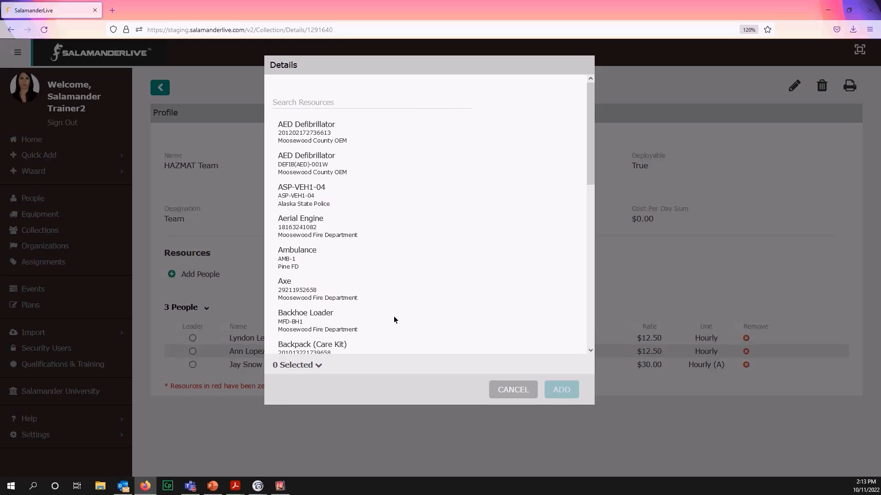
click(313, 105)
text(haz)
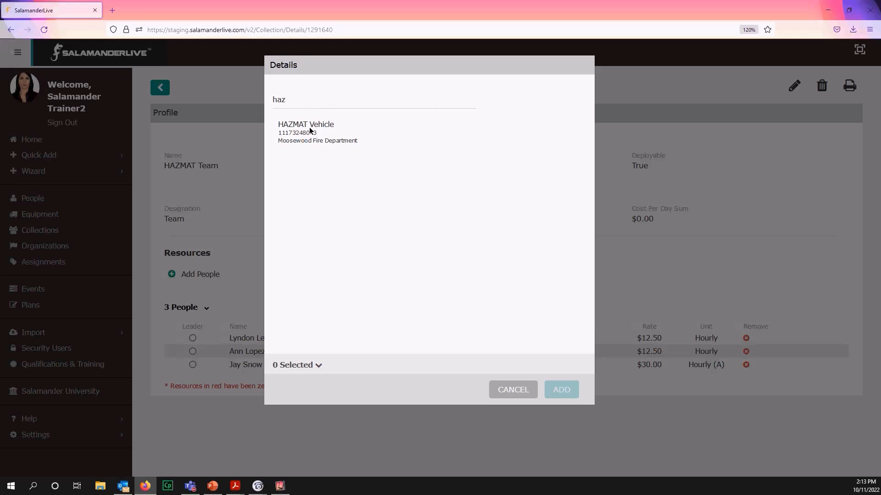
click(311, 131)
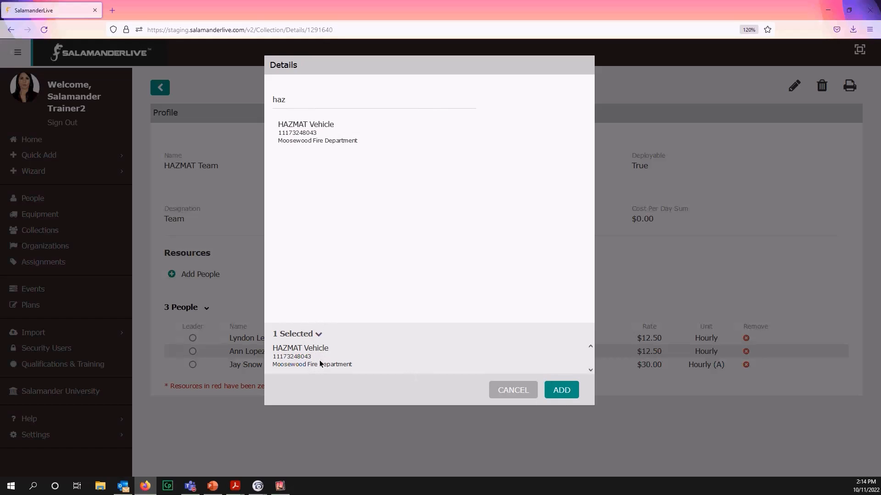
click(561, 391)
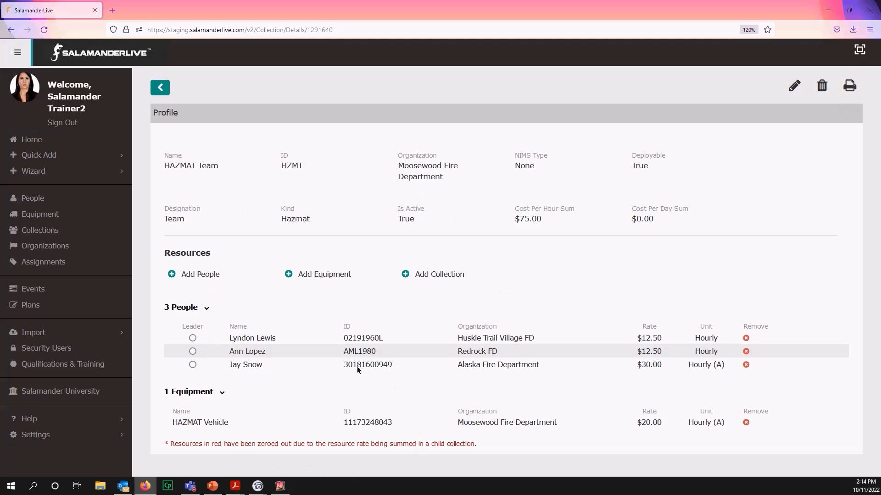
Set up printing of the collection with the C_2x3_1_Sided_Collection_Card design, leaving the expiry date disabled
click(846, 90)
drag(247, 62, 444, 74)
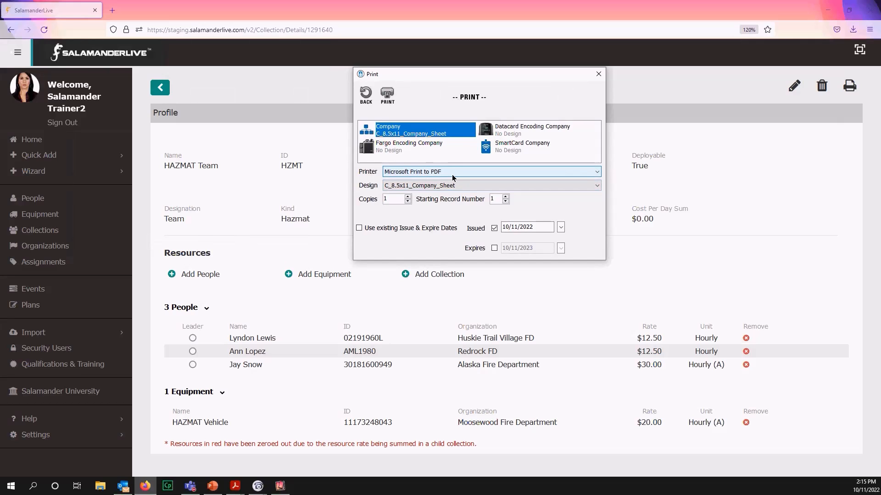
click(450, 186)
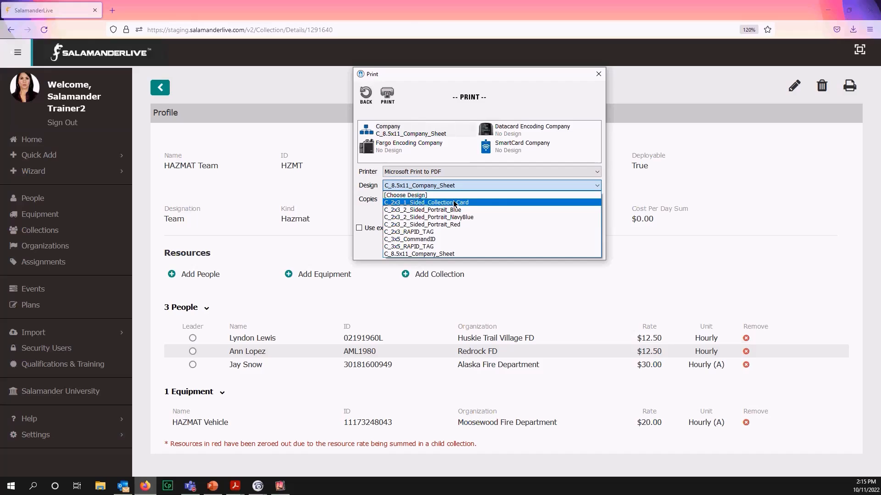
click(454, 203)
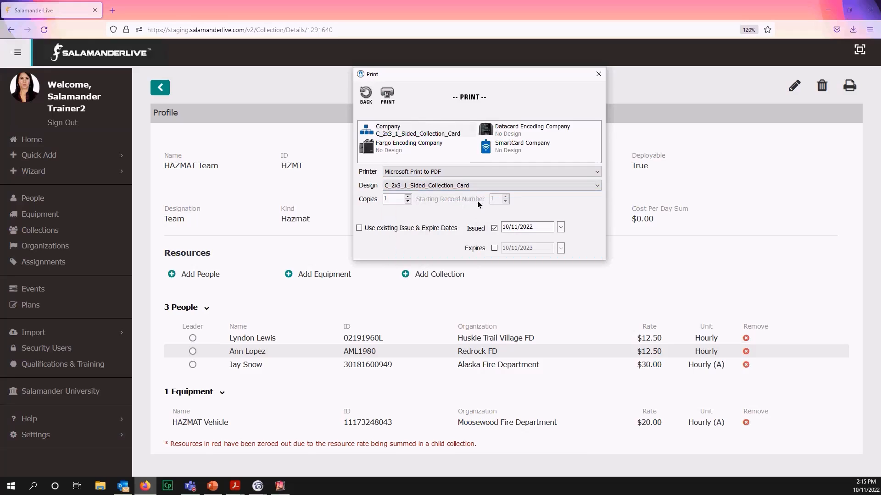
click(494, 248)
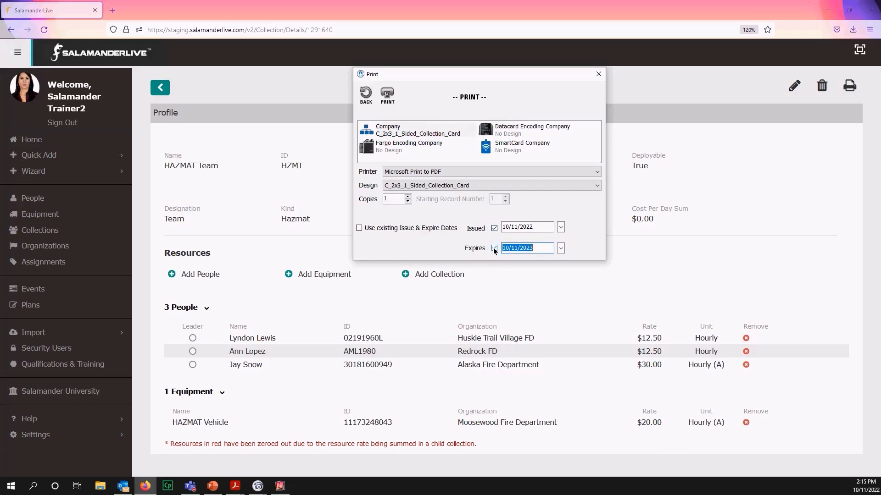
click(493, 248)
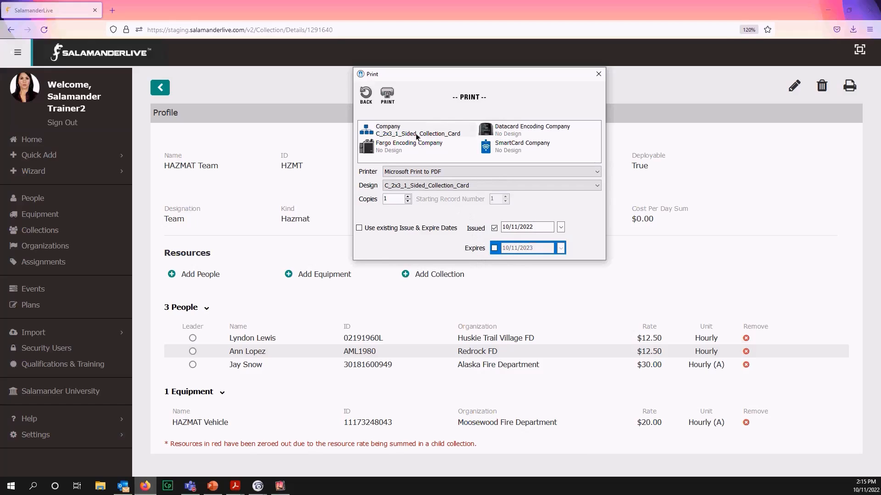
Print the HAZMAT Team collection card to PDF and save it as 2x3_HZMT_CollectionCard in the Sample TAGs folder
click(388, 94)
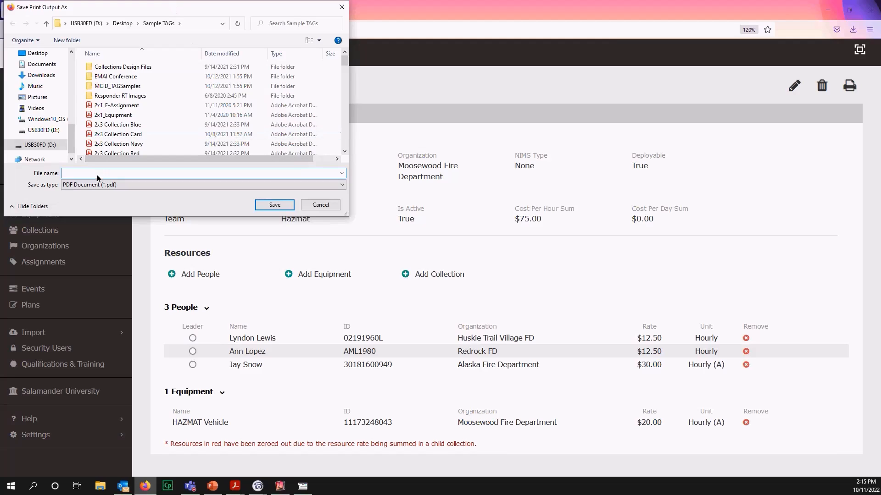
text(2x3)
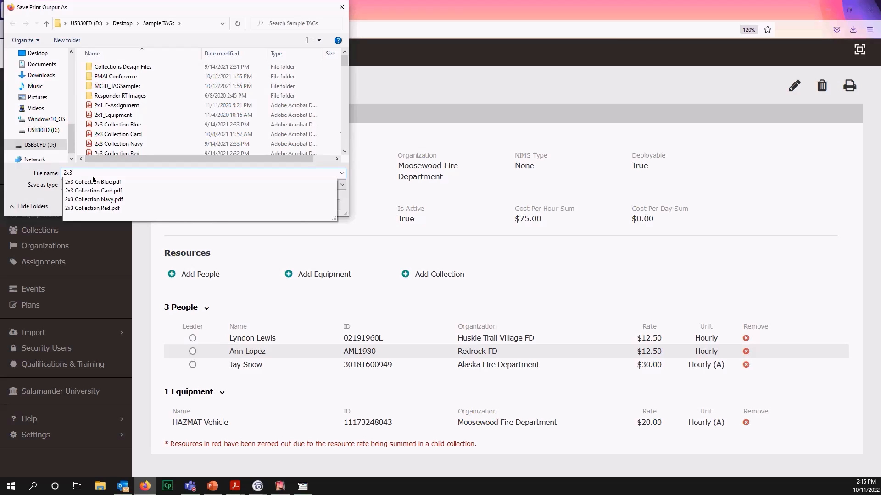
text(_H)
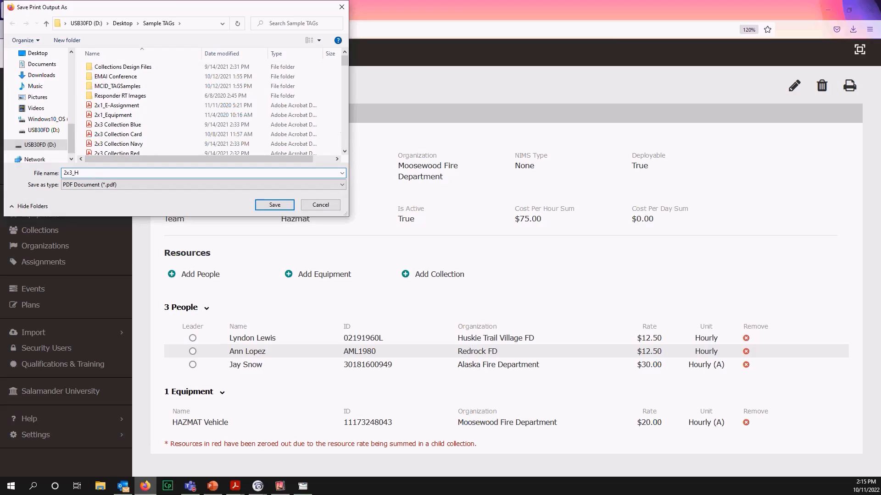
text(ZMT_CollectionCArd)
key(BackSpace)
key(BackSpace)
key(BackSpace)
text(ard)
key(Return)
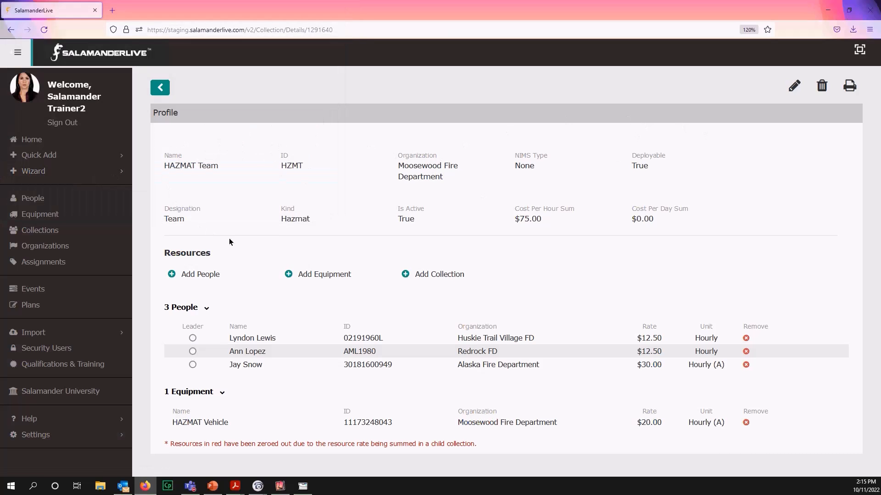
Check the HAZMAT Team's editable collection details without changing them and return to the collections list
click(790, 87)
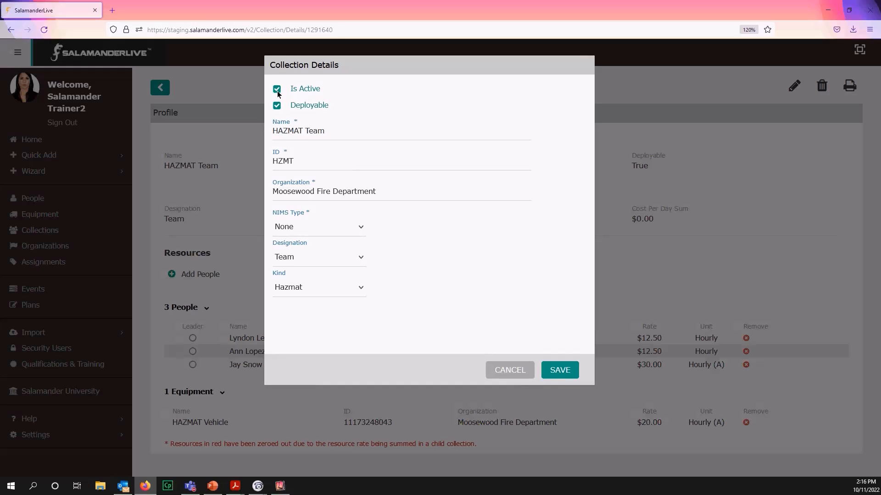
click(513, 371)
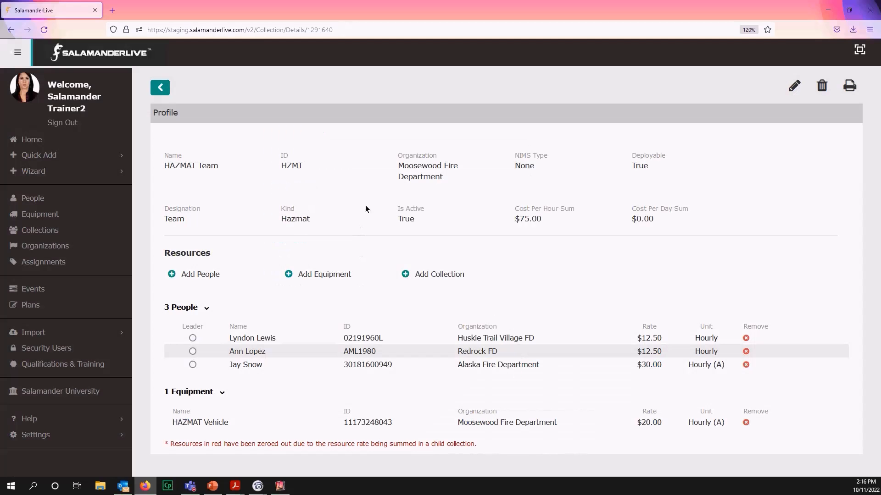
click(163, 89)
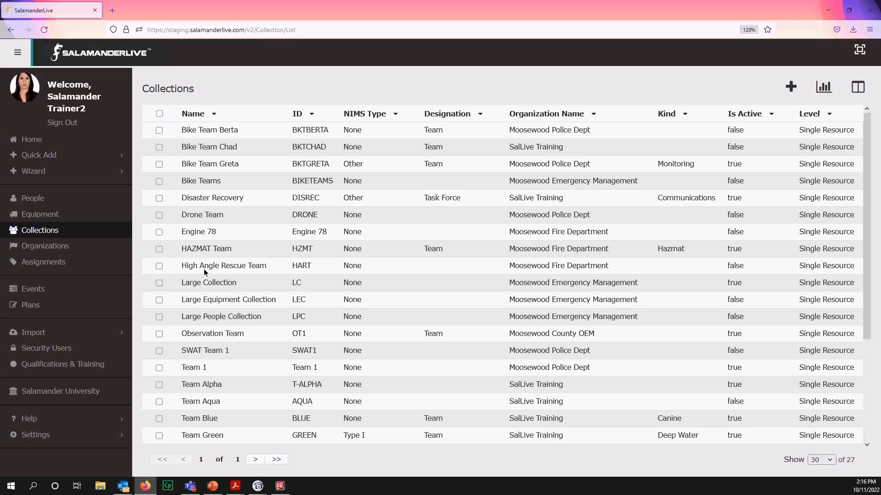
Make the High Angle Rescue Team collection active and deployable, save it, and return to the collections list
click(227, 265)
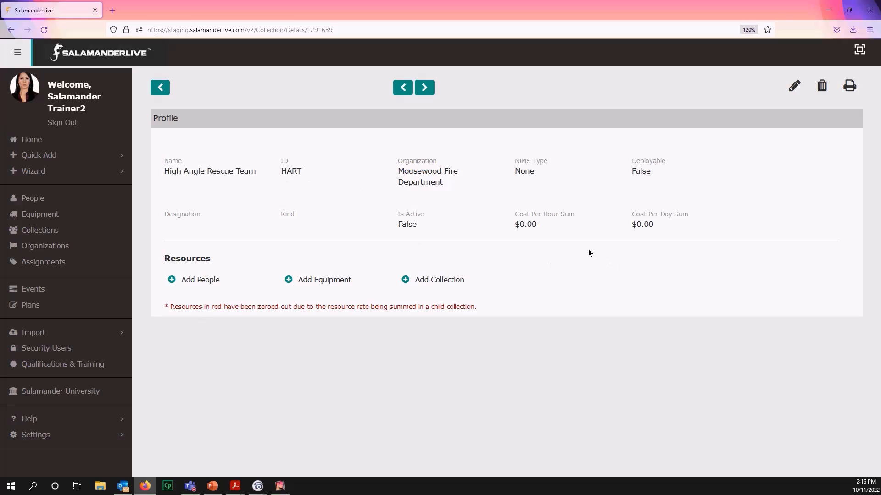
click(792, 90)
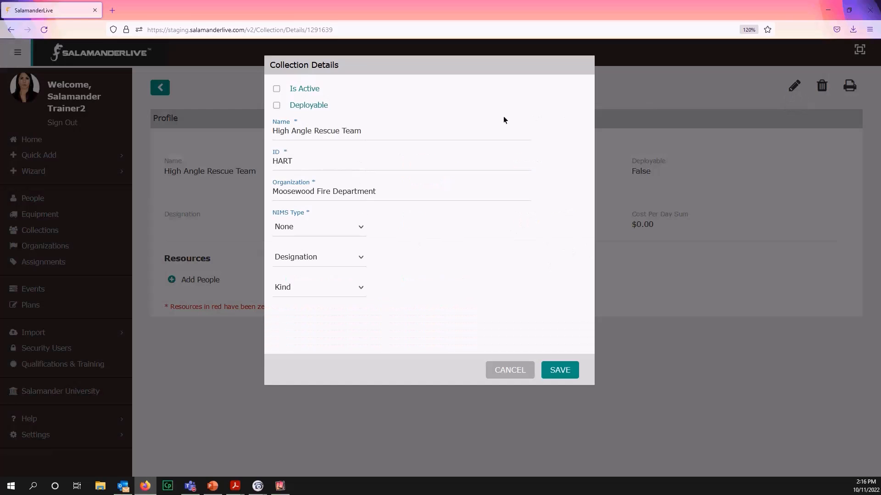
click(277, 91)
click(276, 108)
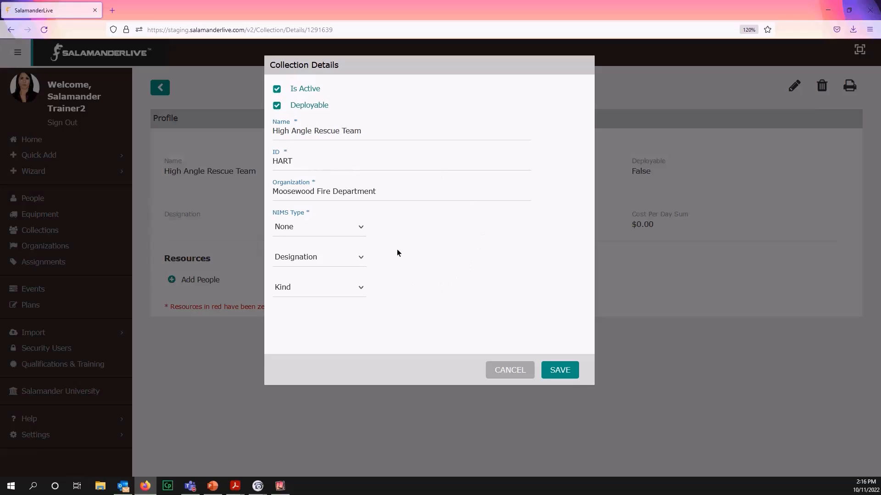
click(560, 371)
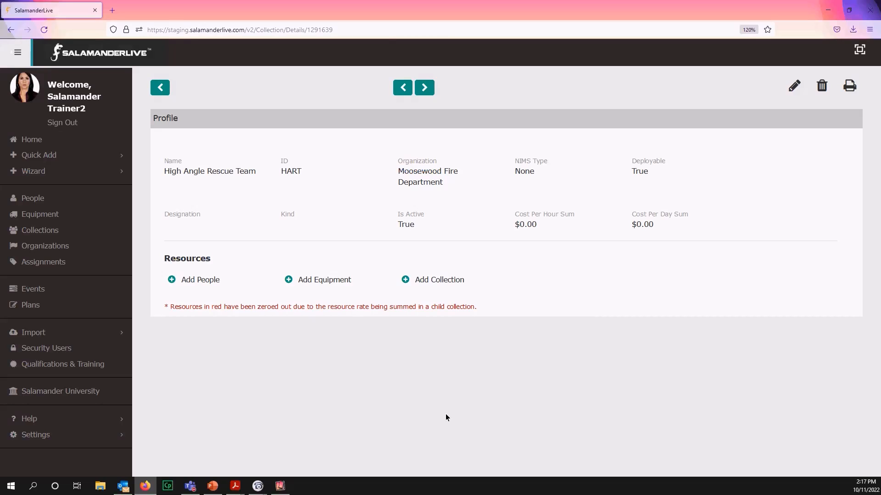
click(160, 88)
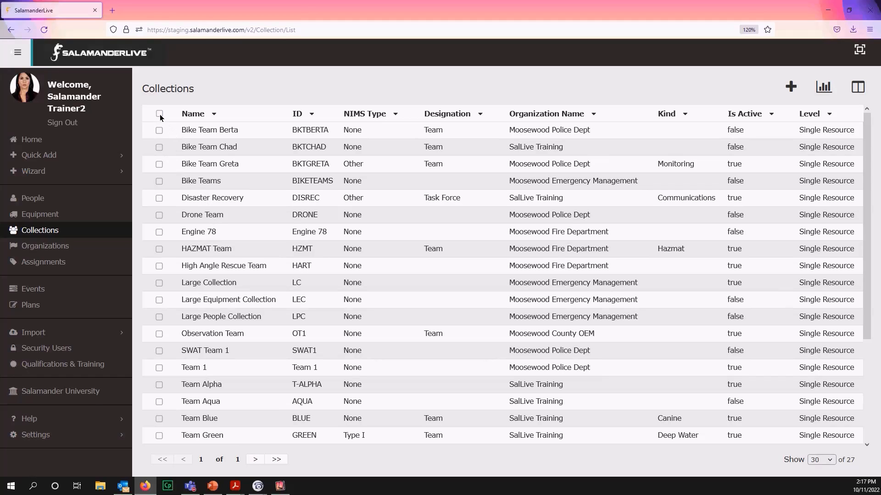
Select the Bike Team Berta and Bike Team Chad collections in the list and deselect both
click(160, 130)
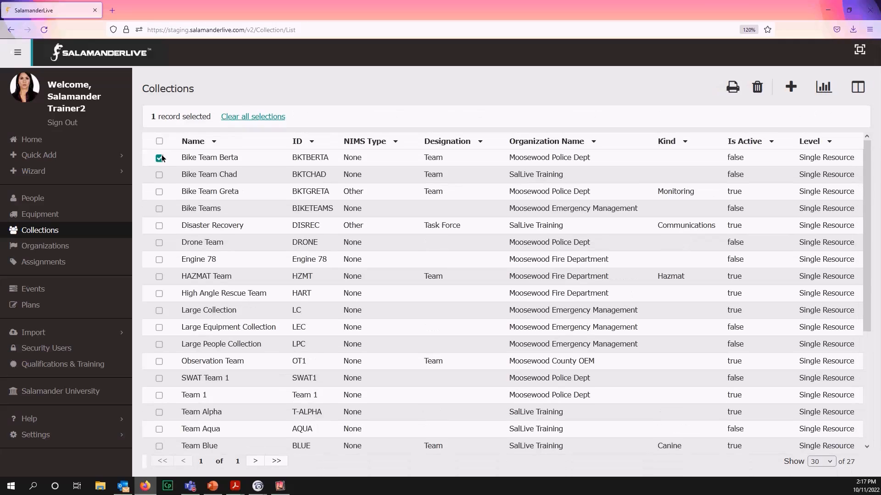
click(159, 175)
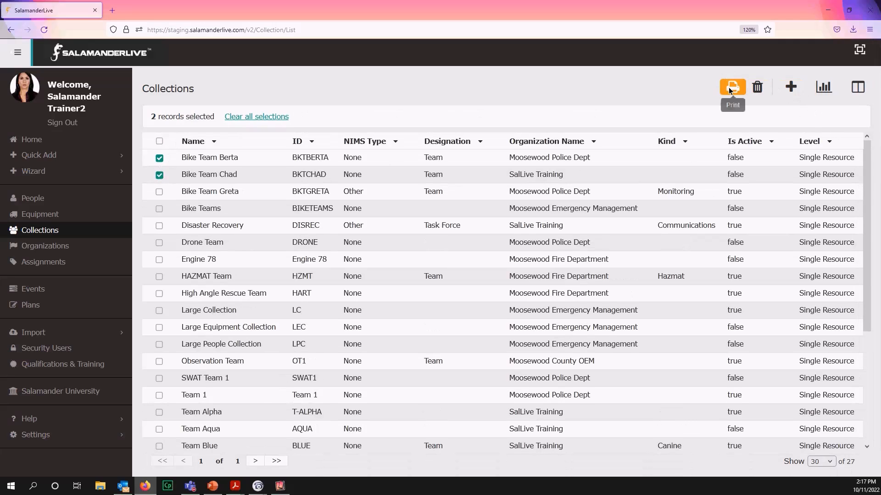
click(159, 174)
click(159, 158)
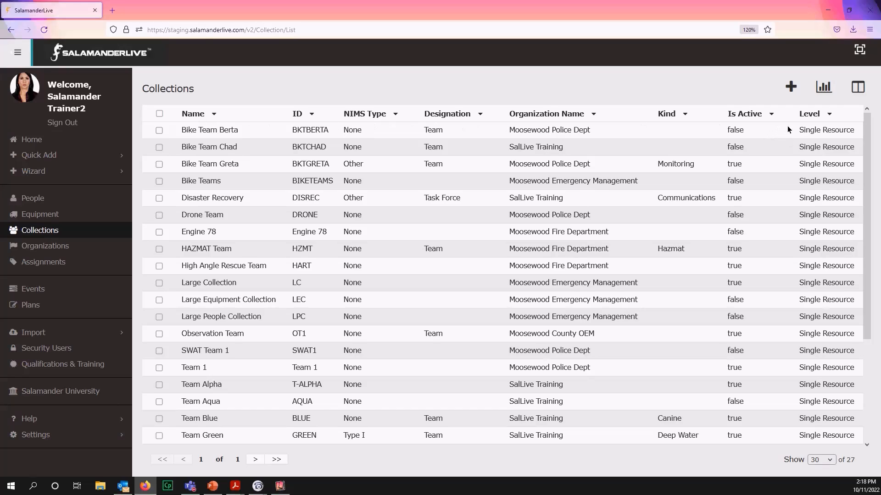
Add the Deployable column to the collections list, placing Is Active first and Deployable directly after NIMS Type
click(862, 92)
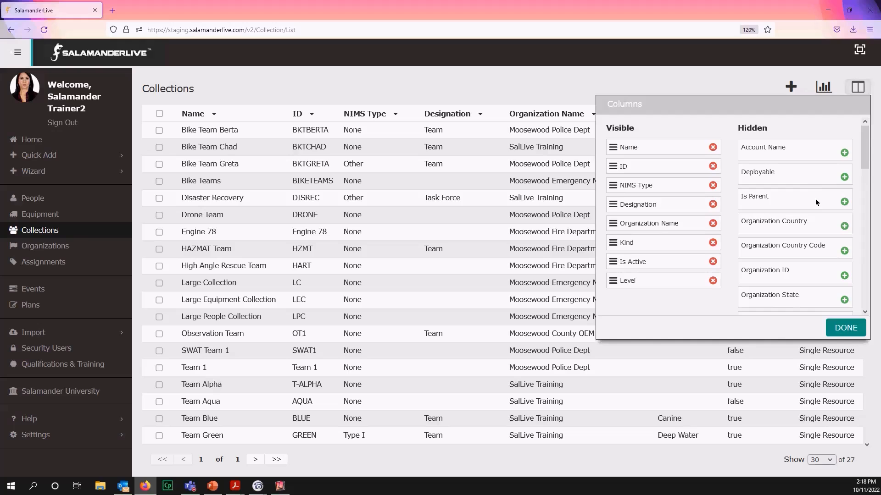
scroll(815, 200, down, 5)
scroll(816, 212, up, 4)
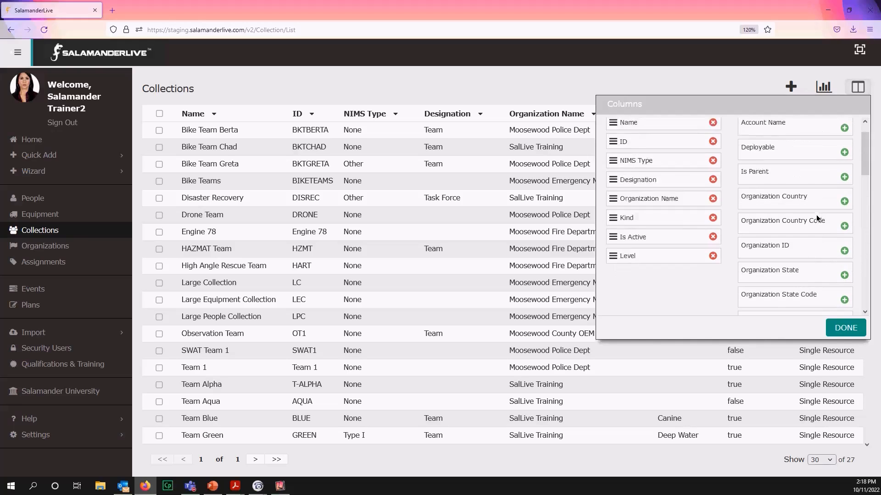
scroll(817, 218, up, 1)
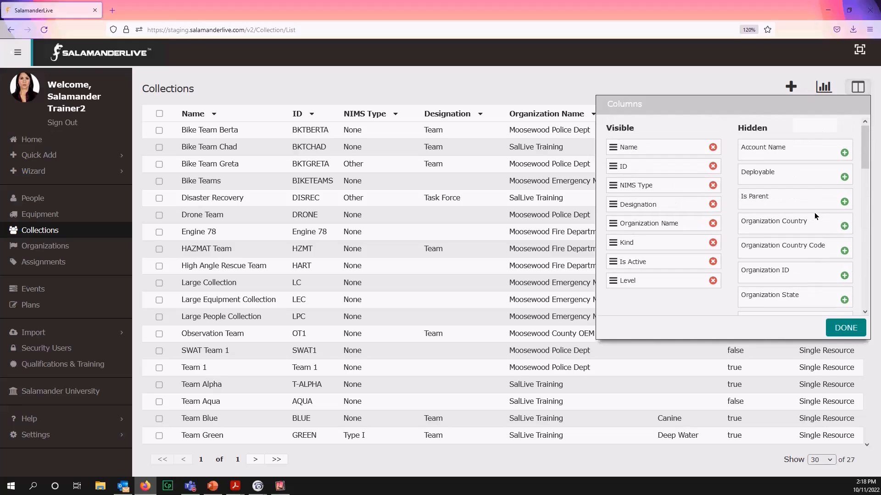
click(844, 177)
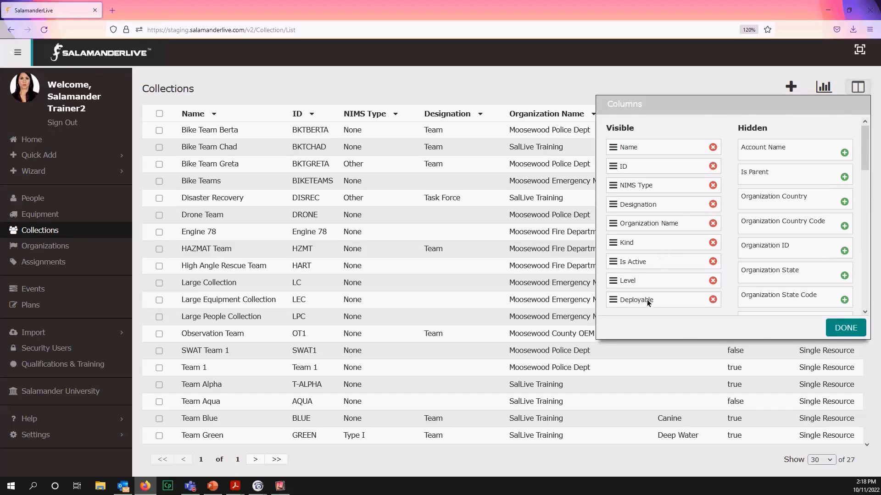
drag(643, 301, 632, 143)
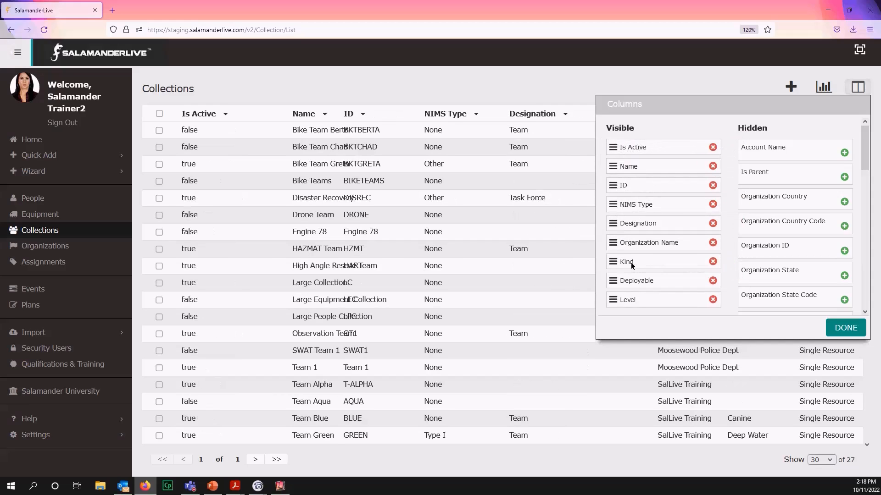
drag(640, 281, 642, 221)
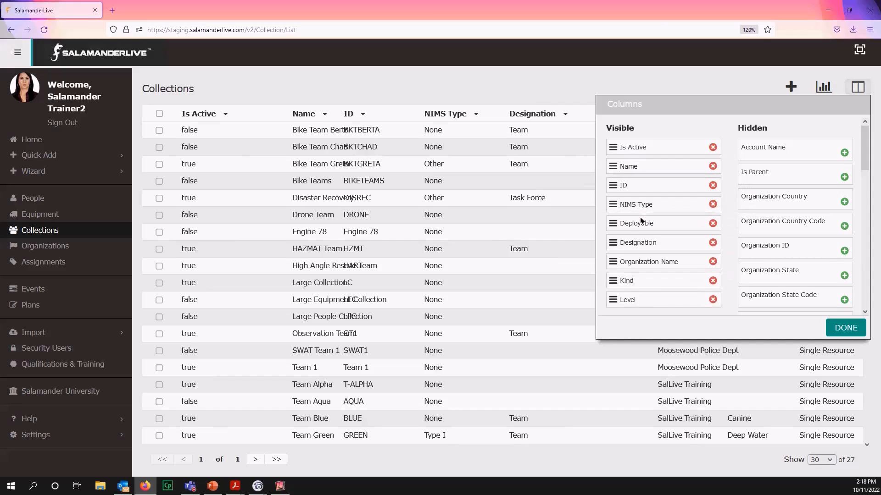
Hide the NIMS Type and Level columns and apply the new column layout to the collections list
click(712, 204)
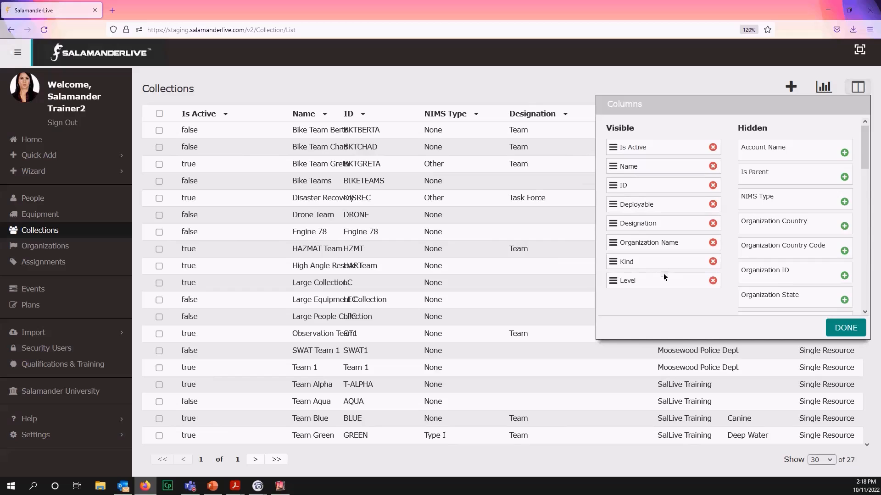
click(713, 281)
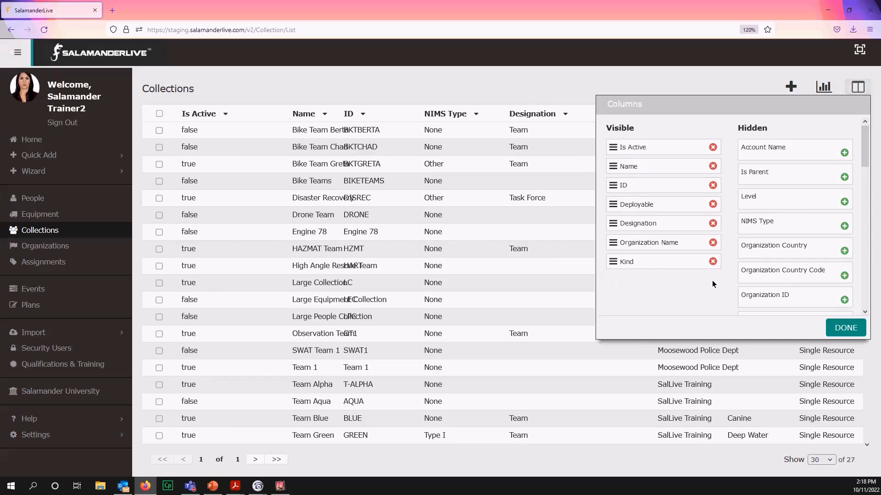
click(847, 329)
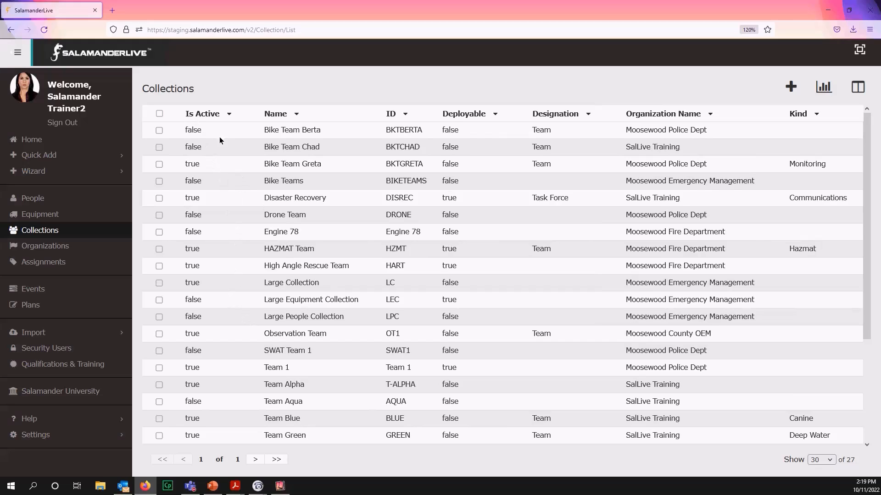
Set up an Is Active filter with Equals true, clear it, and close the column's filter options
click(229, 114)
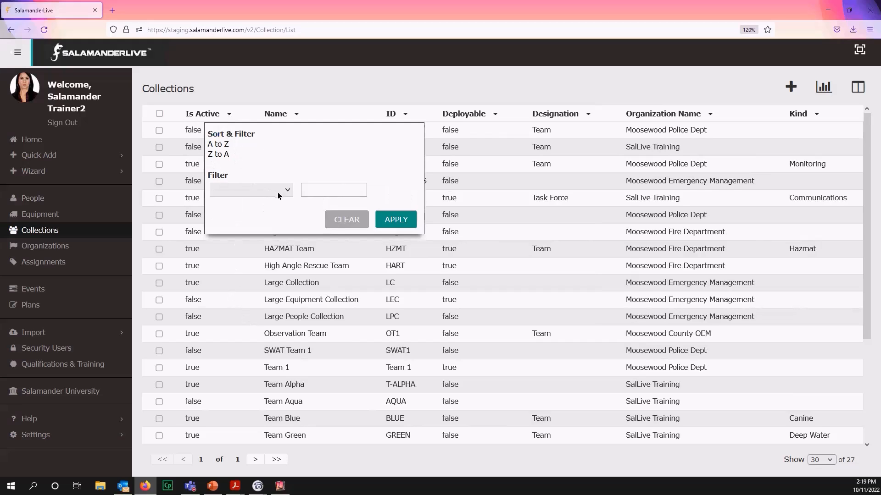
click(332, 194)
drag(338, 190, 304, 183)
text(tru)
click(281, 193)
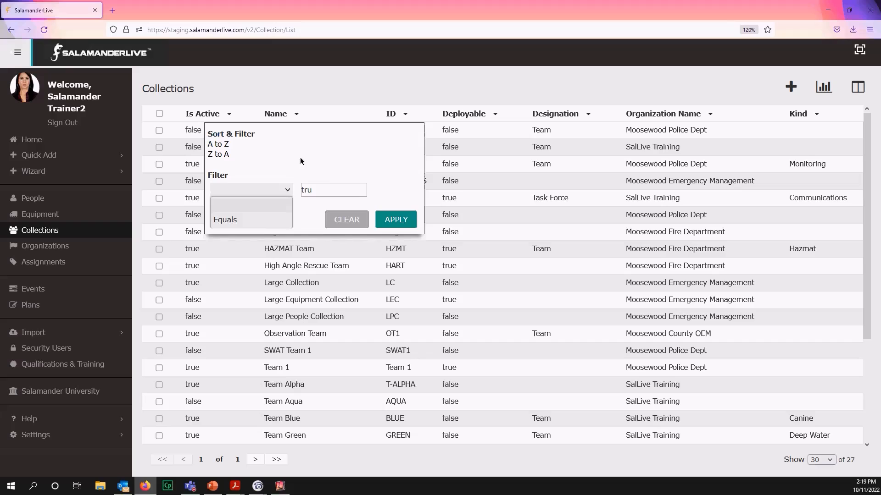
click(263, 221)
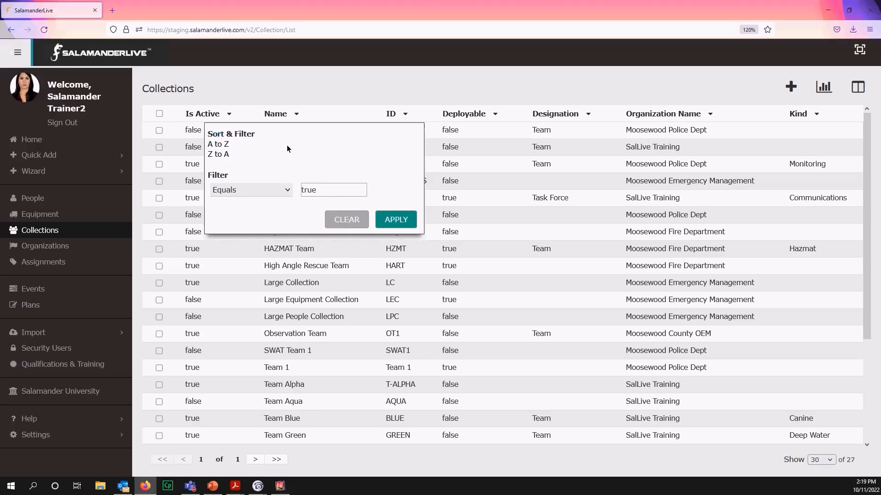
click(347, 220)
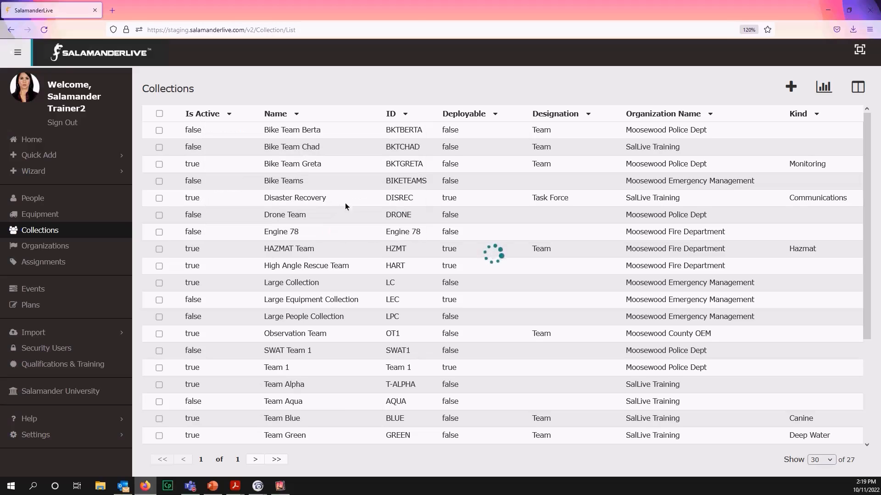
click(230, 114)
click(315, 190)
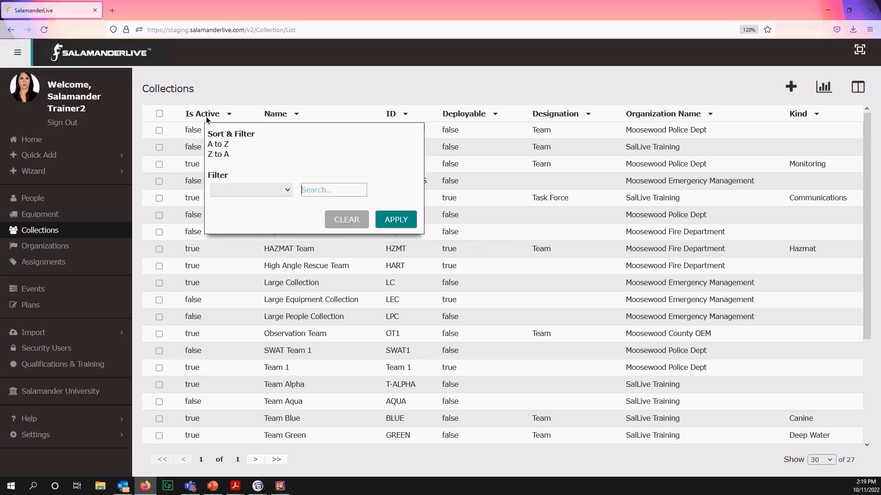
click(240, 104)
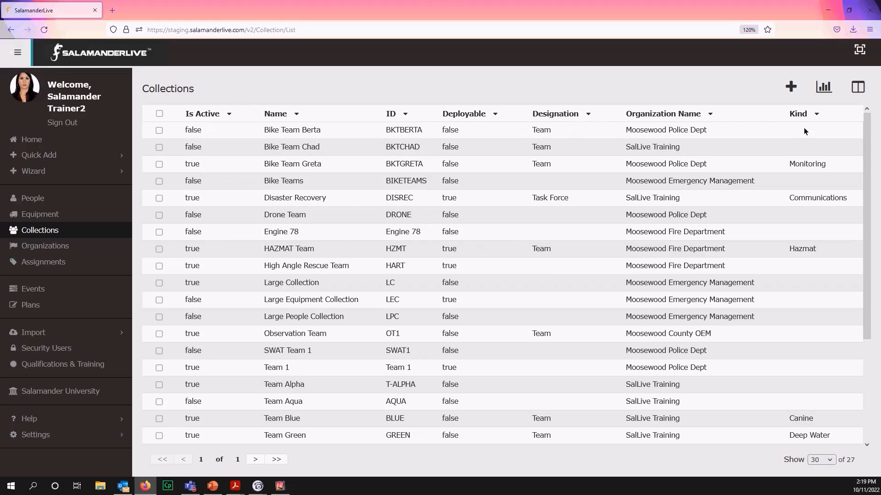
Try to filter the collections list by Deployable equals True
click(495, 116)
click(580, 191)
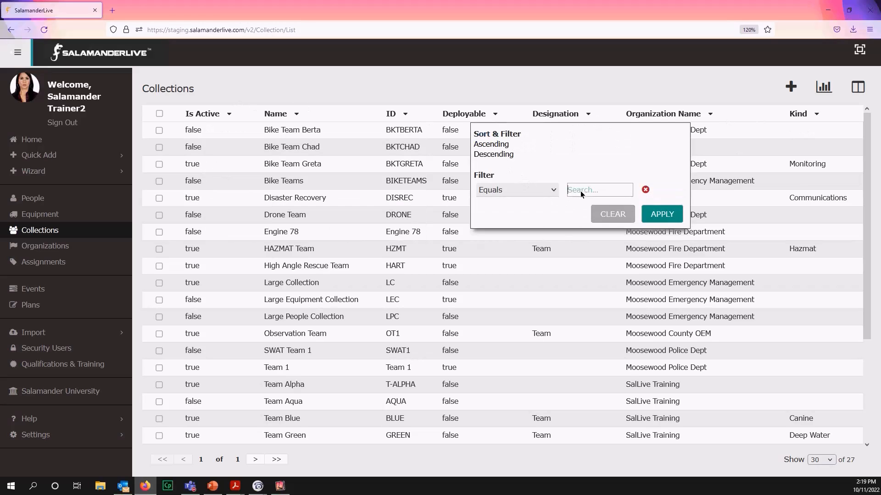
text(t)
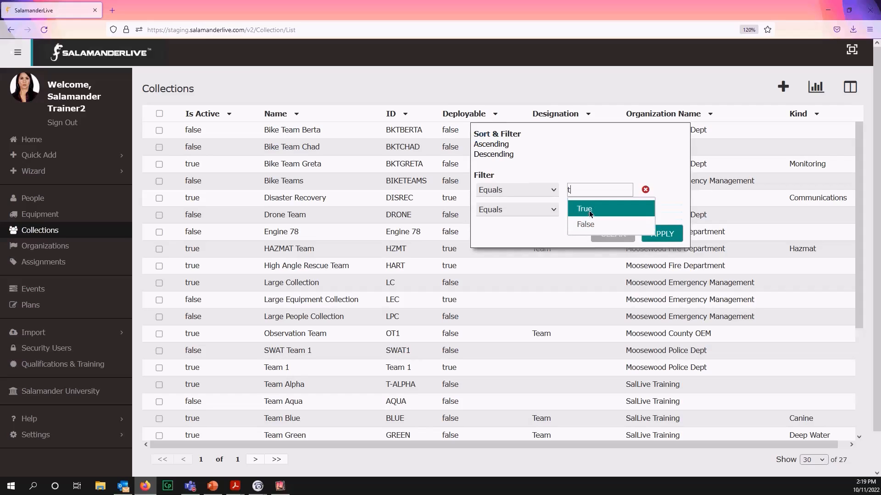
click(593, 210)
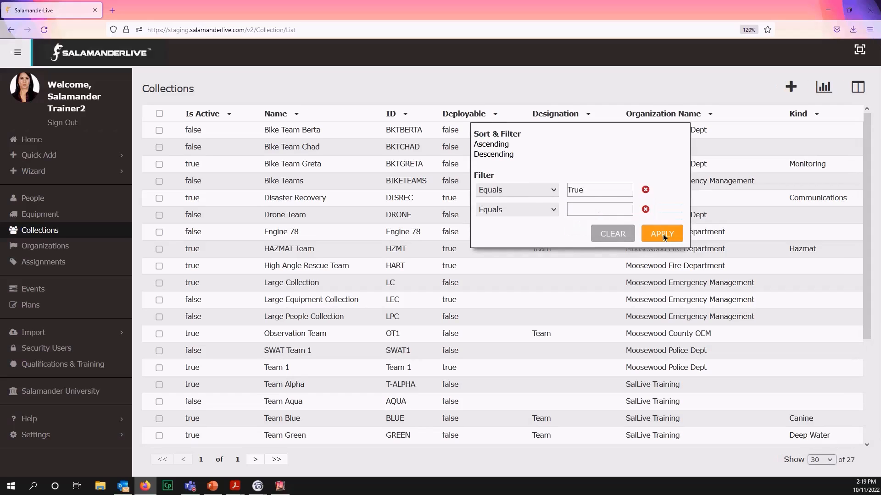
click(663, 235)
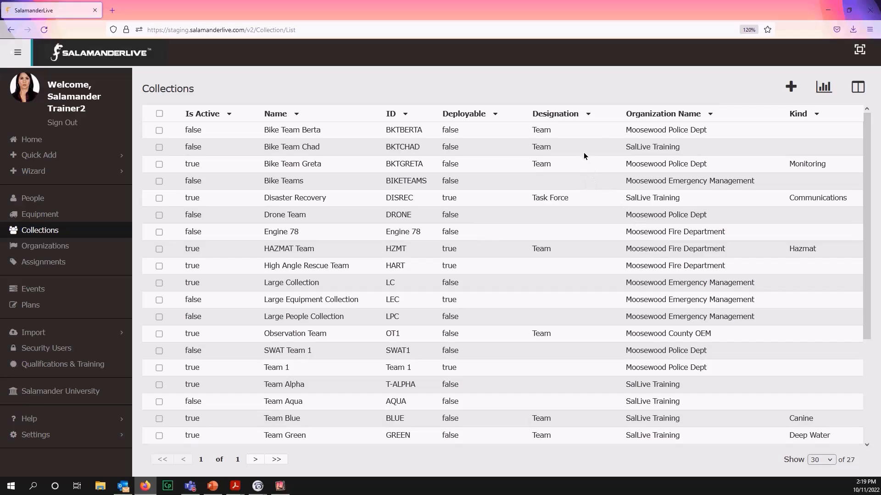
Filter the collections list by Deployable equals True, view the matching collections, and clear all filters
click(588, 114)
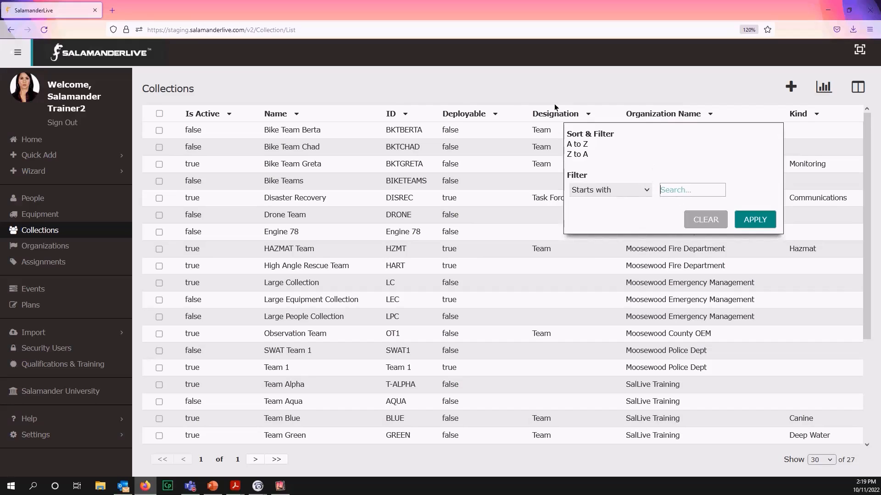
click(495, 114)
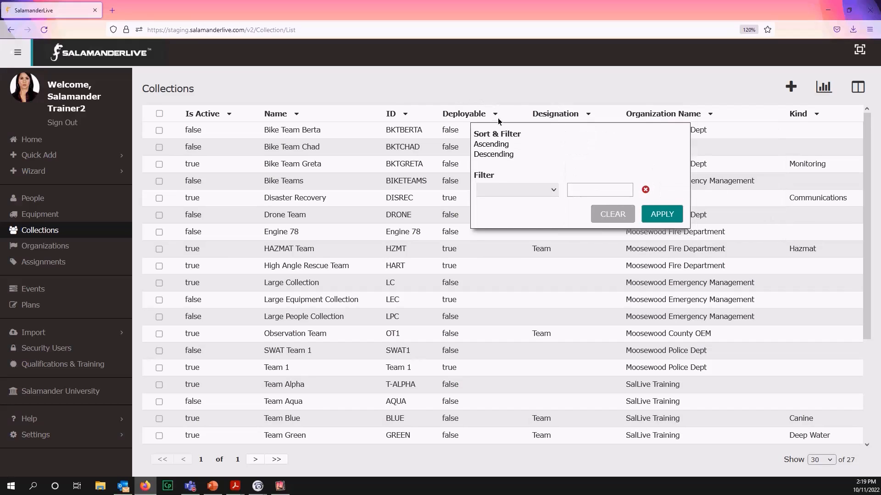
click(590, 192)
text(t)
click(588, 207)
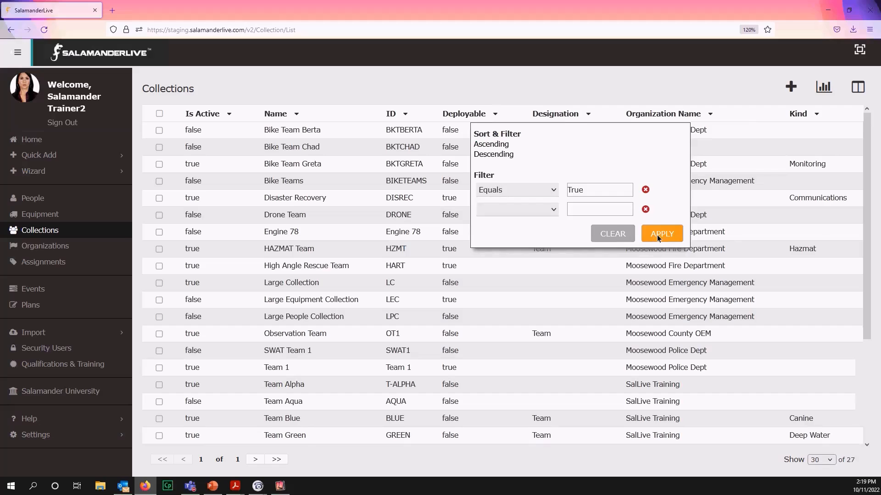
click(660, 237)
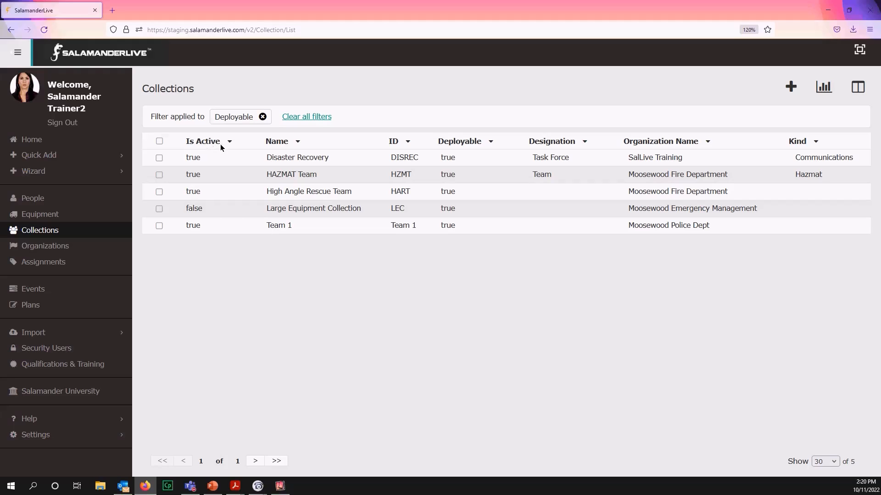
click(305, 117)
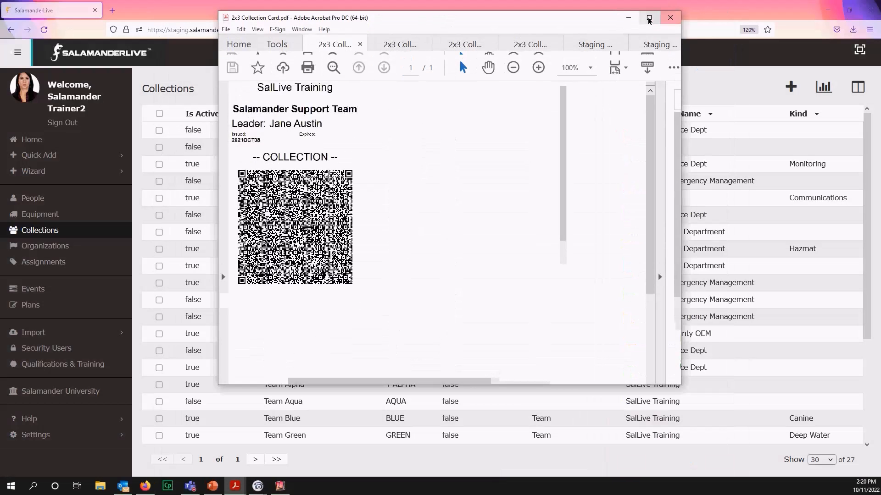
Review the sample 2x3 collection cards, including the Blue, Navy and Red versions, and the staging collection barcodes PDF in Adobe Acrobat
click(674, 39)
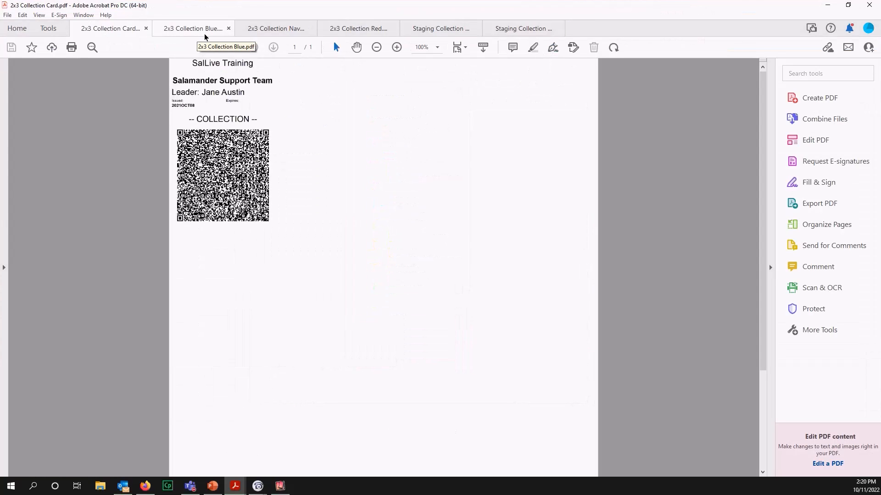
click(207, 33)
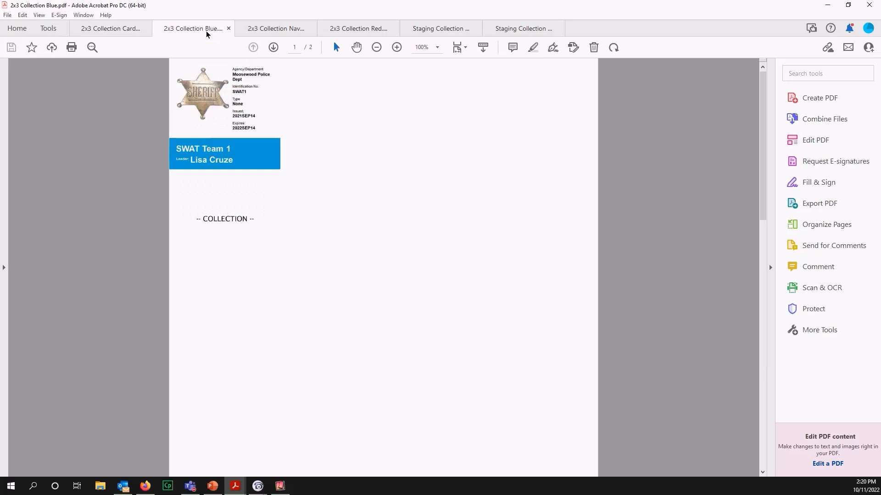
click(274, 48)
click(291, 30)
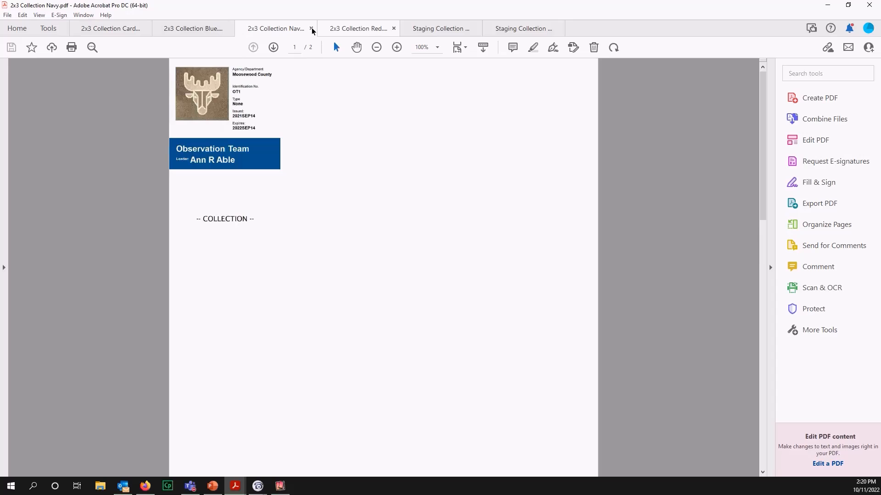
click(370, 31)
click(454, 30)
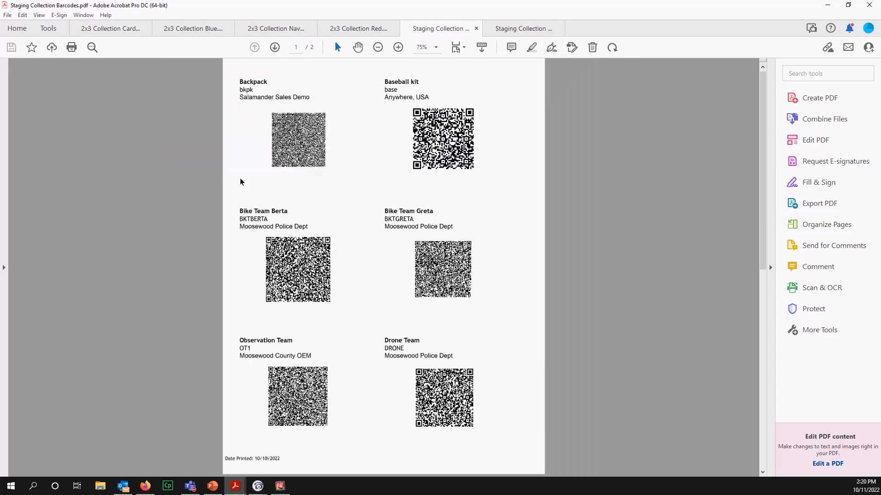
click(827, 5)
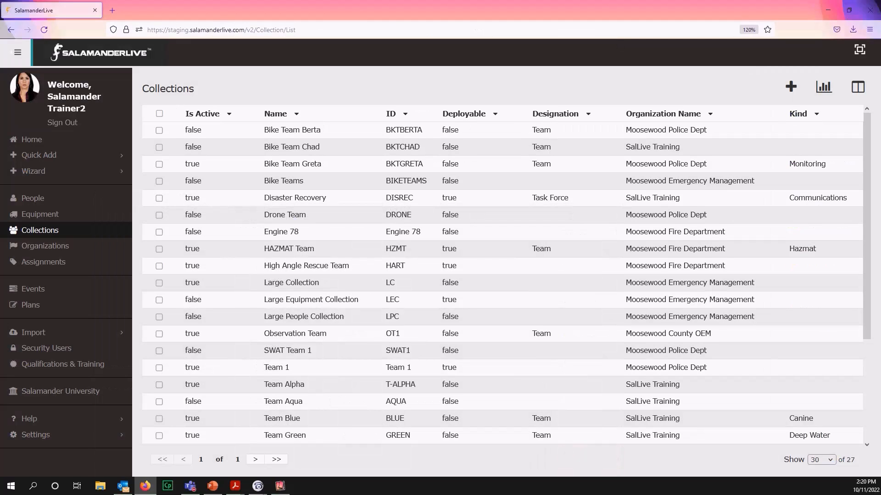
Minimize the browser and bring the mirrored phone app's Events screen into view, enlarged to nearly full screen height
click(826, 13)
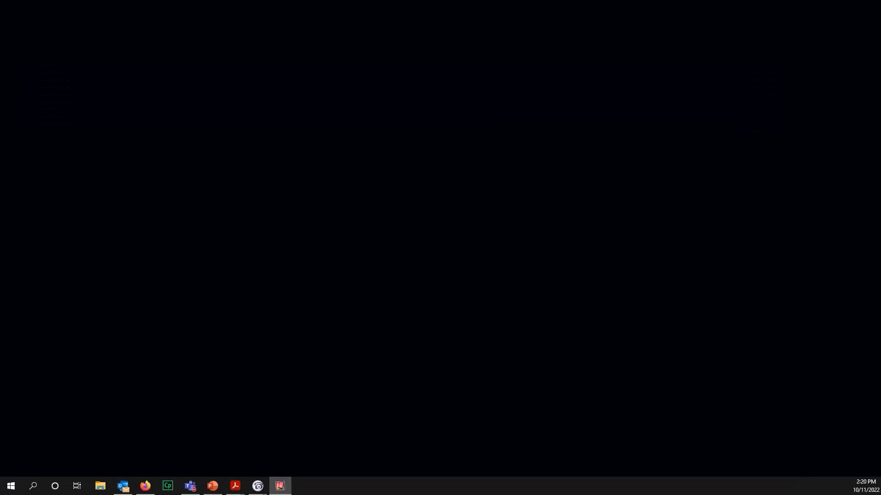
drag(1, 193, 448, 16)
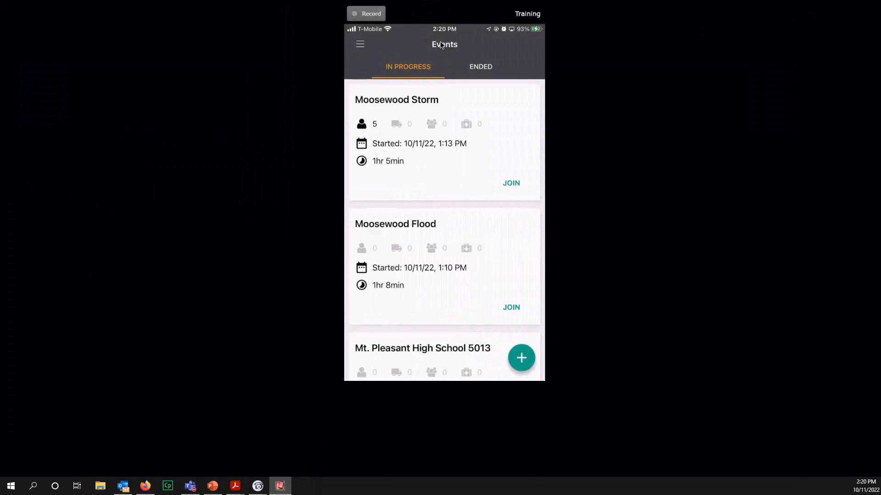
scroll(475, 299, up, 3)
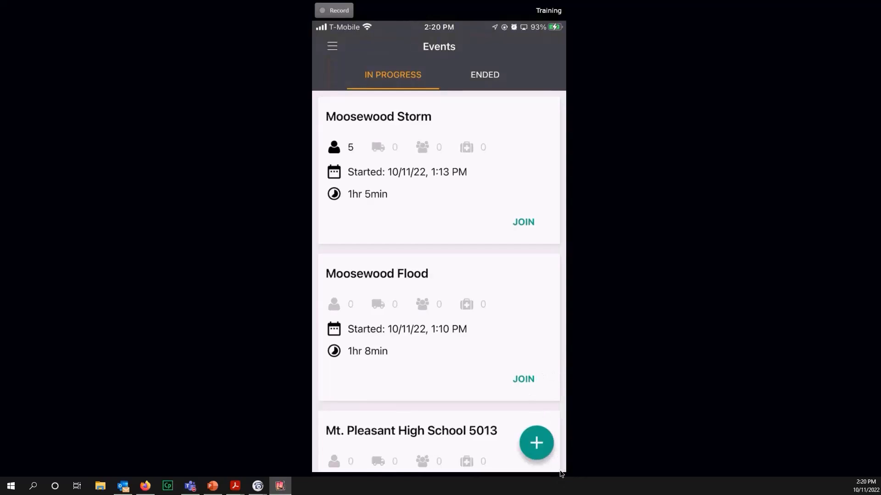
mouse_move(565, 475)
mouse_down()
mouse_move(571, 486)
mouse_move(578, 479)
mouse_up()
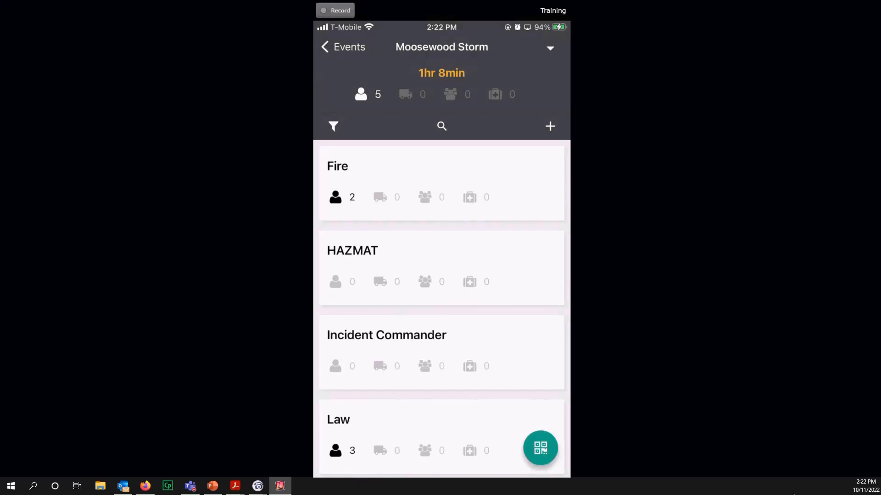
Scan the Engine 78 collection into the Moosewood Storm event and review its personnel and equipment for check-in
click(540, 451)
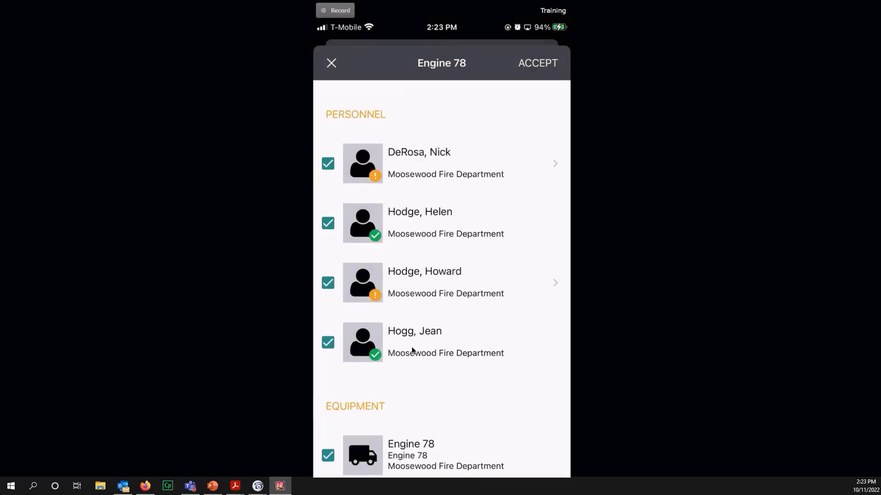
scroll(411, 347, down, 2)
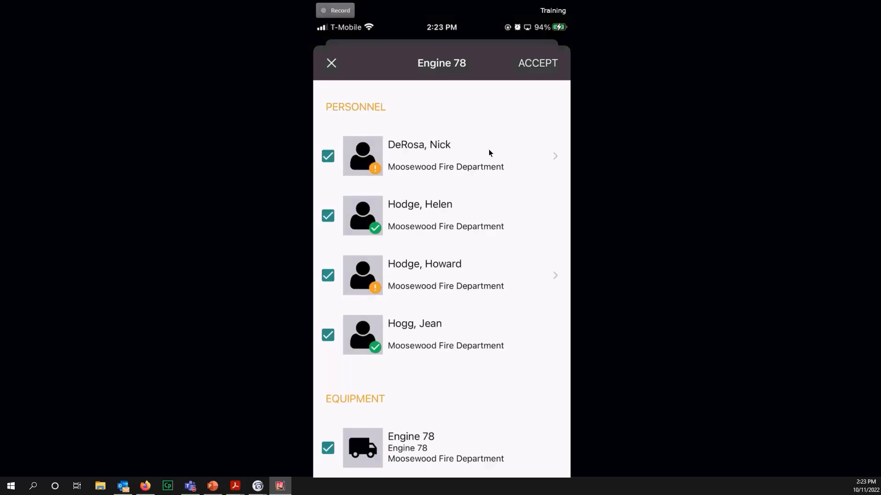
click(544, 162)
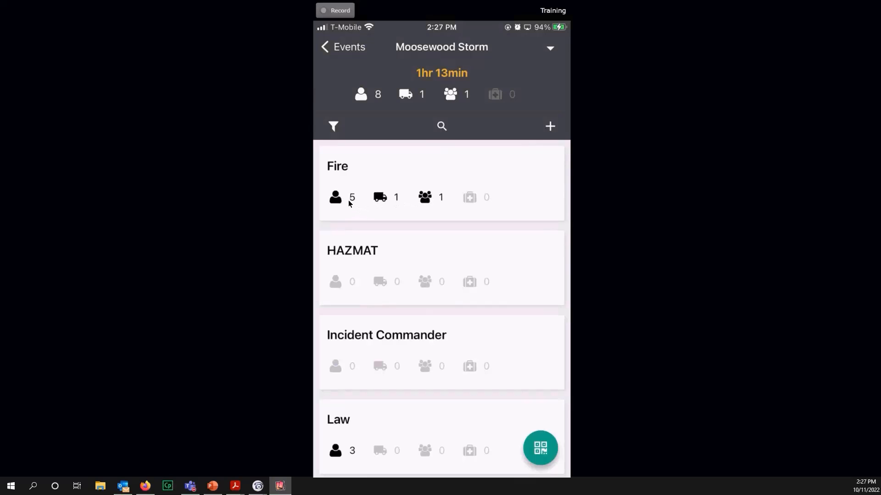
Open the Engine 78 collection under the Fire assignment and start scanning a responder's ID card into it
click(416, 201)
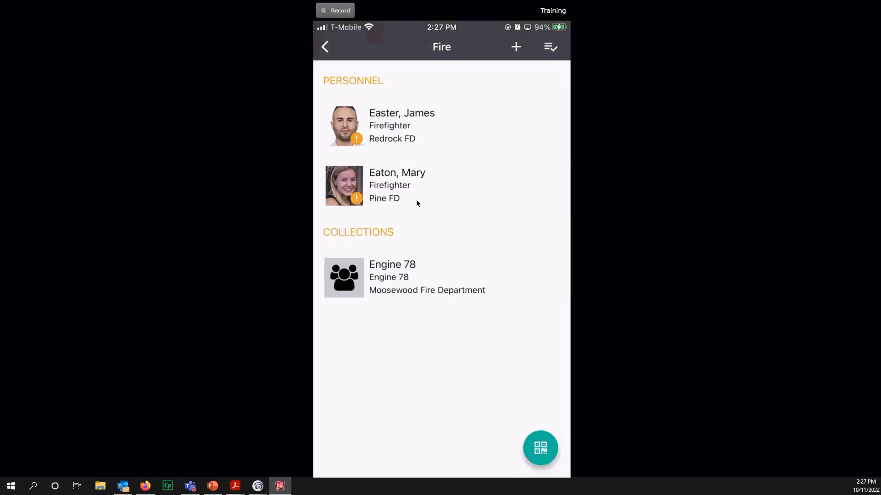
click(417, 288)
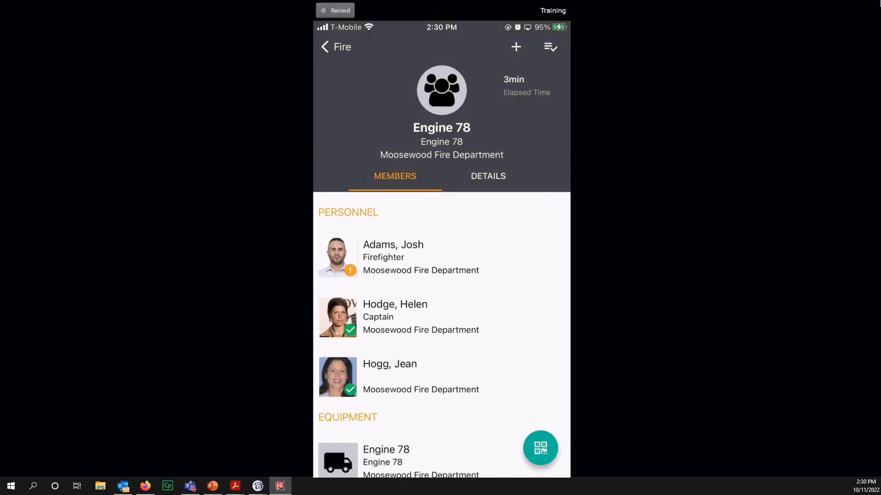
click(541, 448)
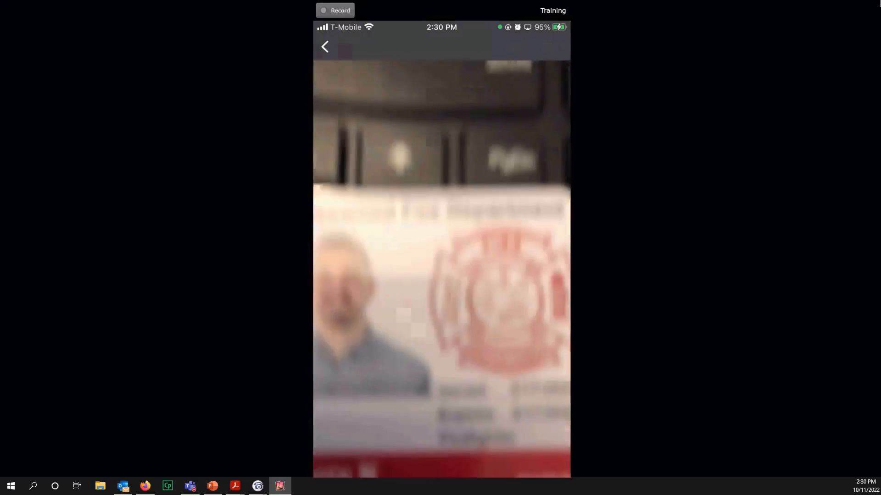
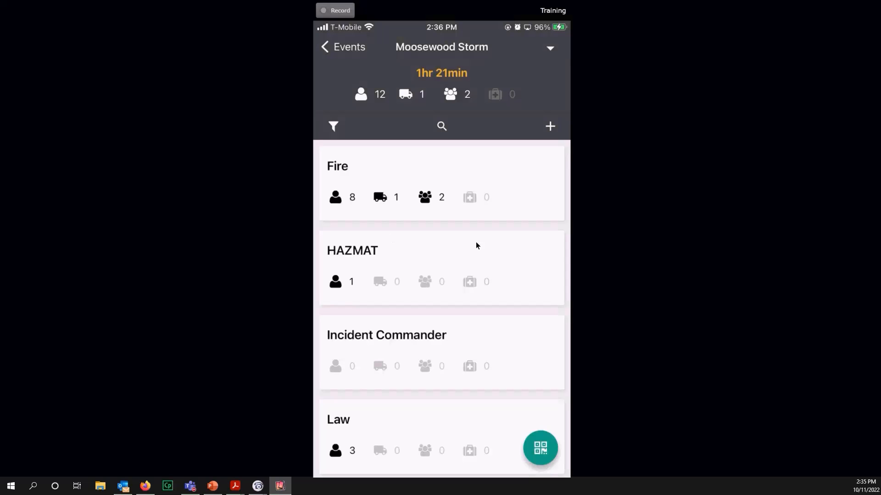
Add the HAZMAT Team collection to the Moosewood Storm event and confirm its personnel and HAZMAT Vehicle
click(551, 126)
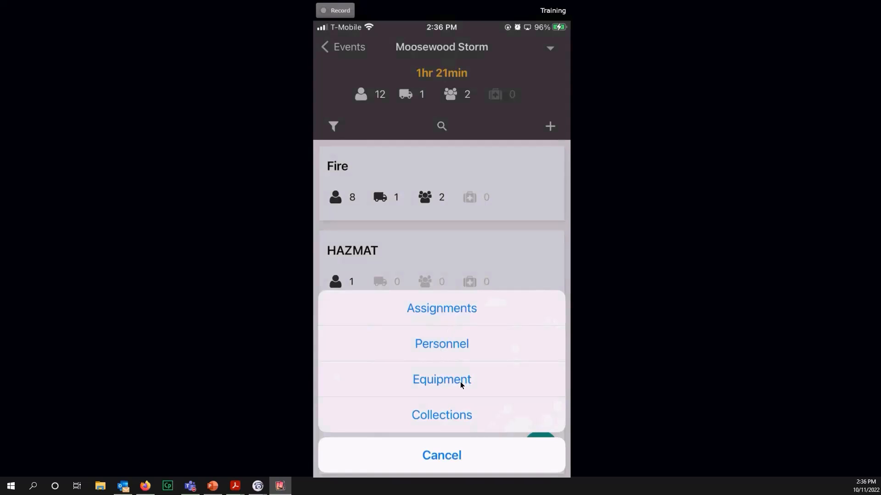
click(495, 415)
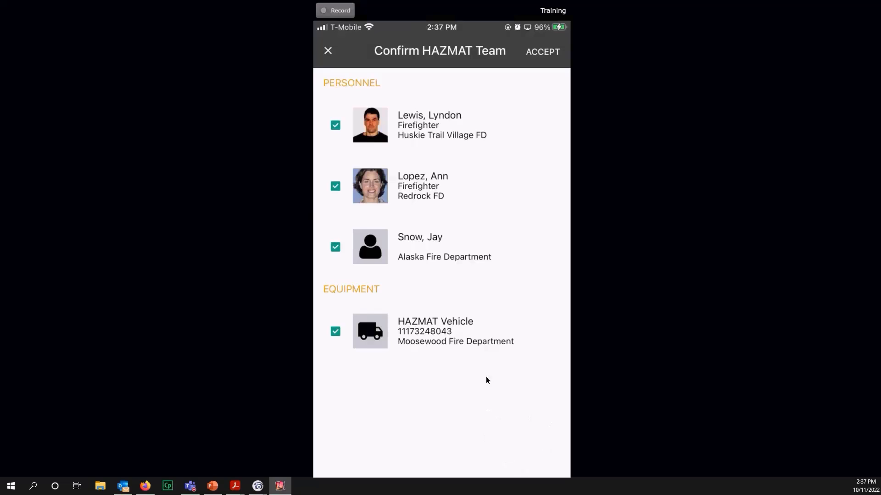
click(396, 252)
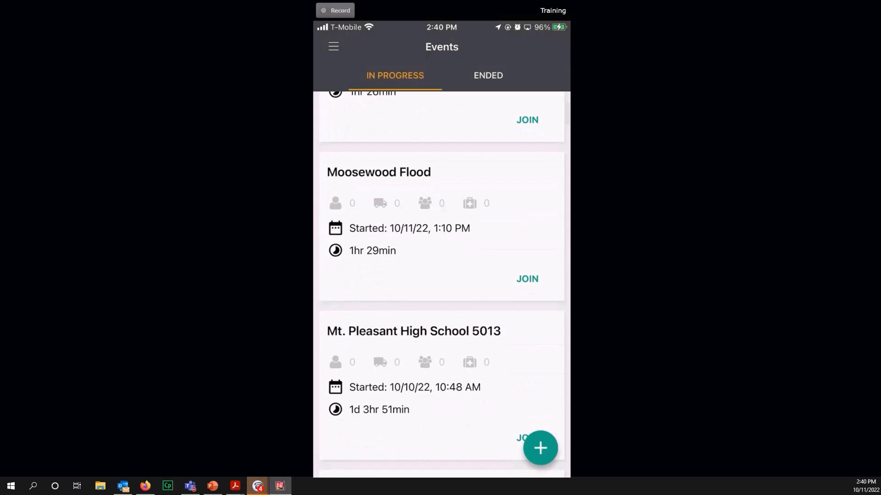
Join the Moosewood Flood event from the list of events in progress
click(519, 277)
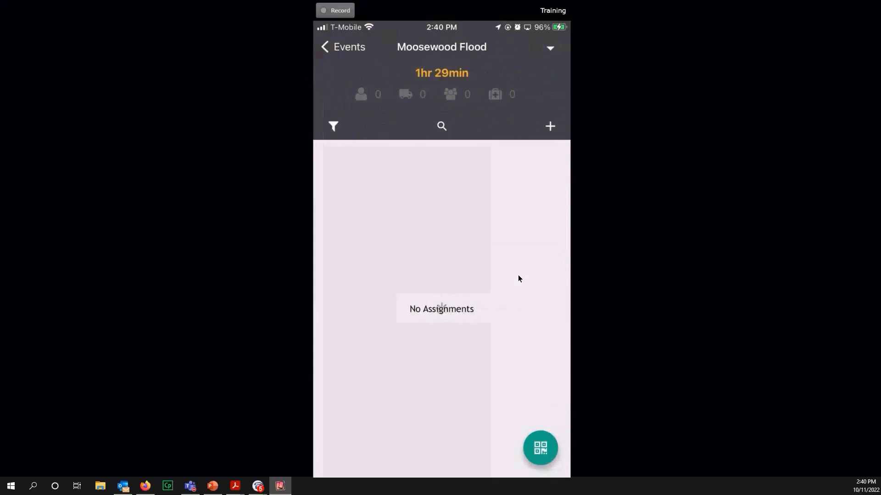
Switch to the browser and sign in to SalamanderLive with the trainer account's saved username and password
click(145, 490)
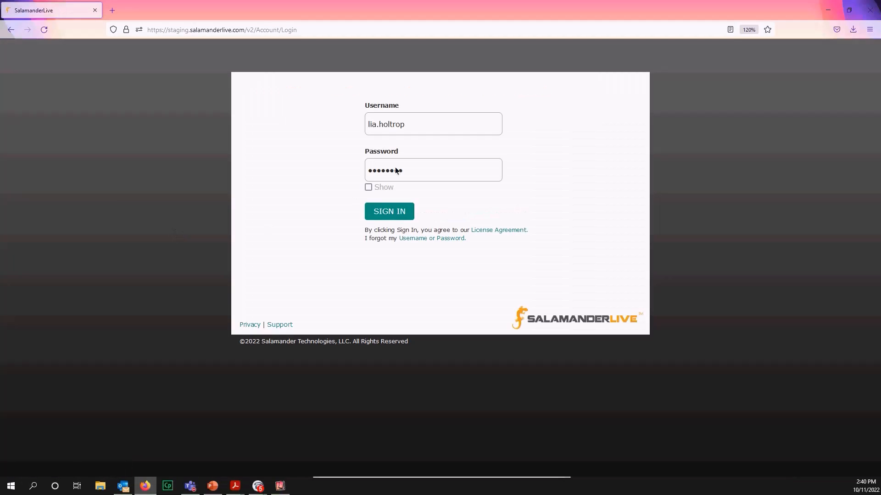
triple_click(403, 128)
text(s)
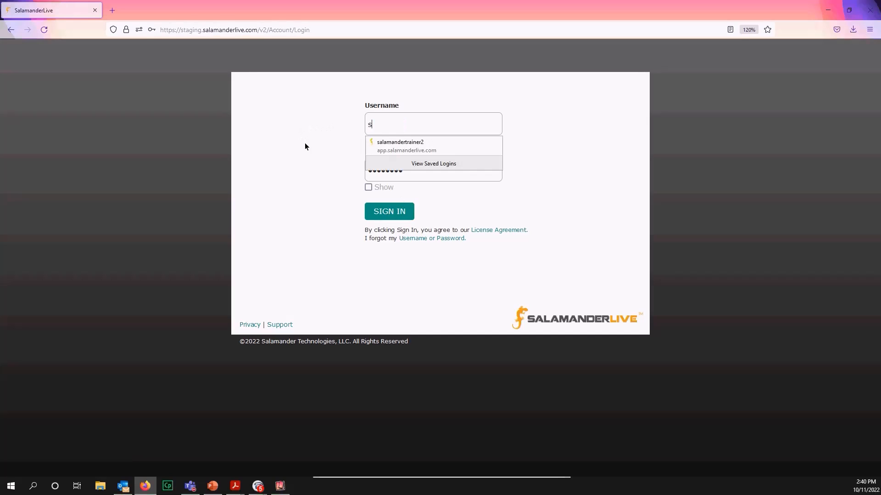
click(390, 142)
click(381, 214)
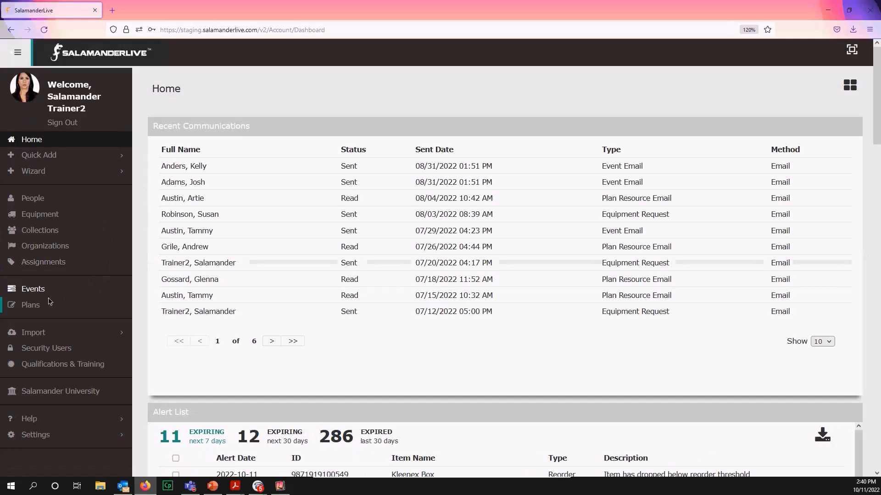
Select the Flooding plan in the Plans list, start it immediately, and accept the Check Your Plan hints
click(33, 305)
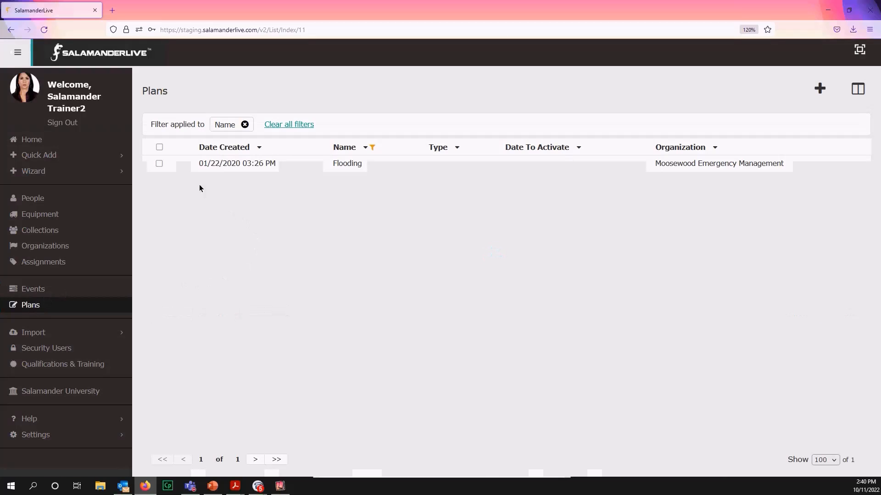
click(159, 164)
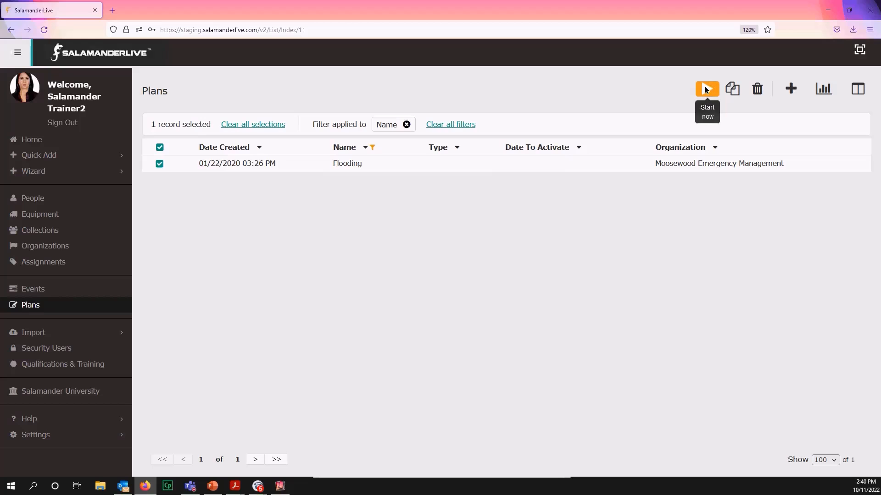
click(704, 86)
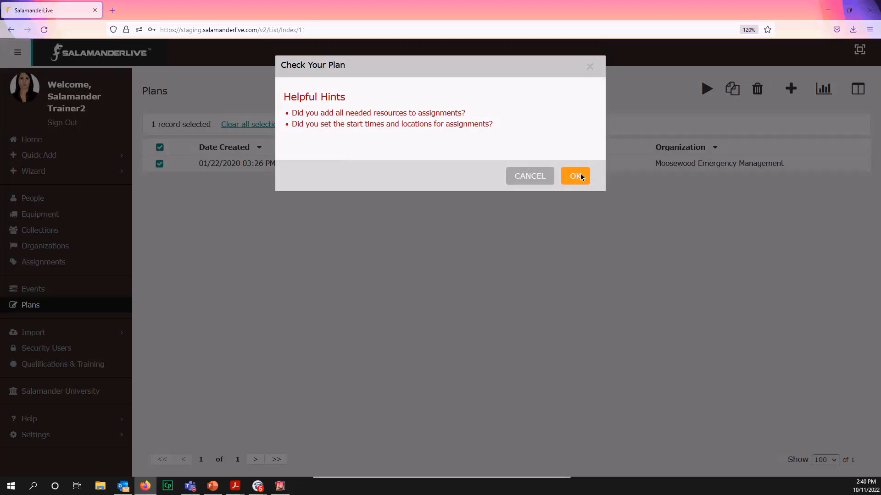
click(578, 175)
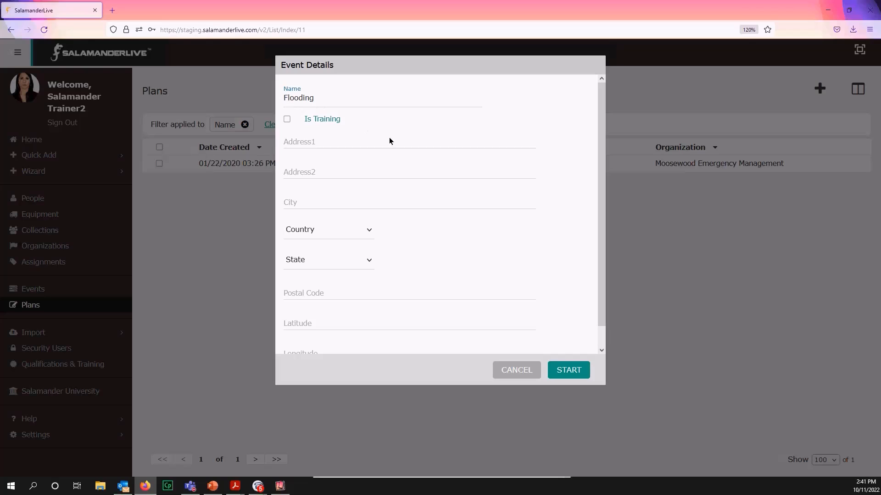
Name the event Moosewood Flooding, fill in its address from a suggestion for 2, start the event, and dismiss the notice
click(284, 100)
text(Moosewood)
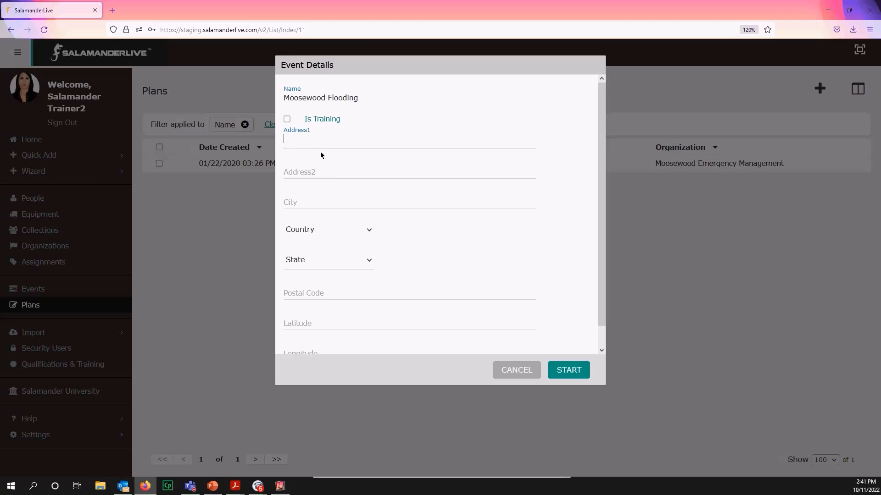
text(2)
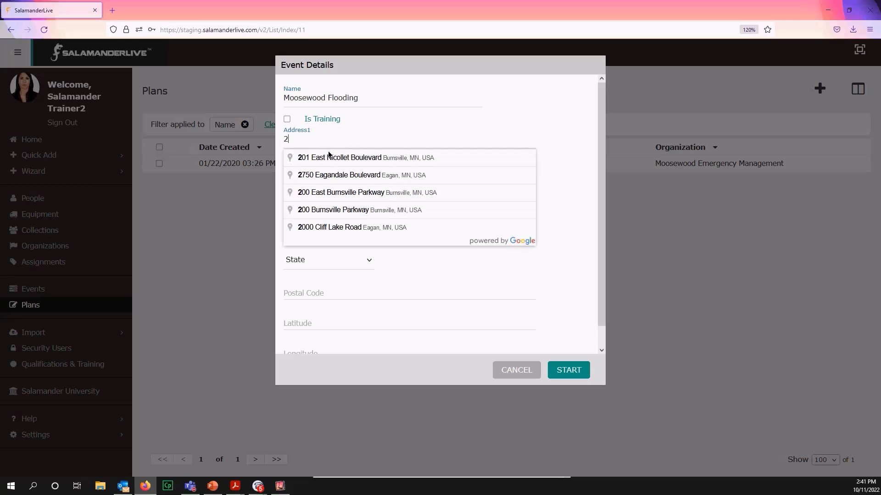
click(359, 192)
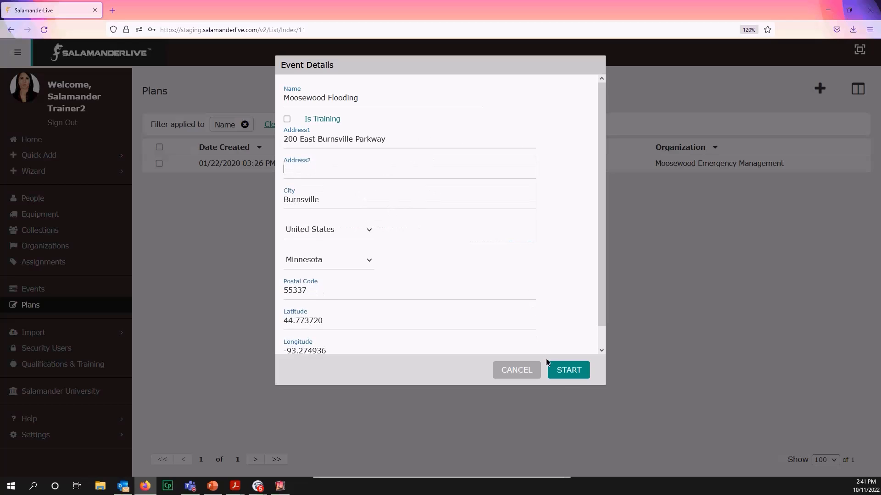
click(569, 373)
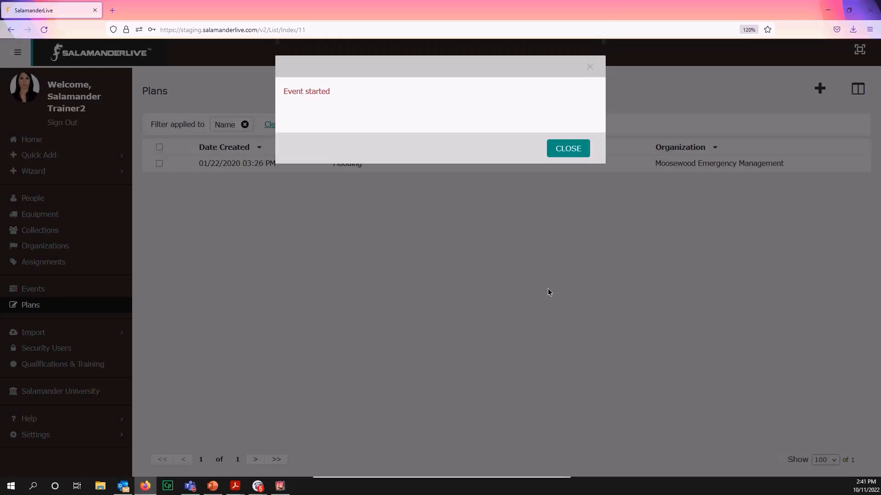
click(567, 149)
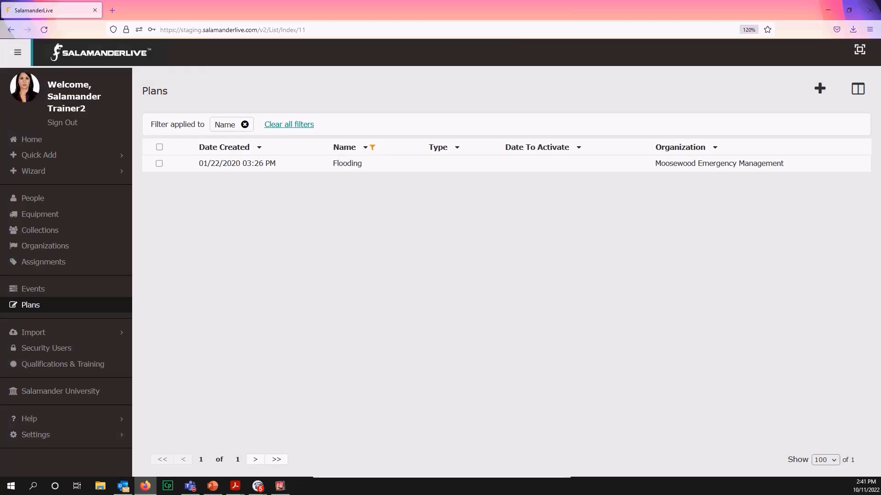
Switch to the mirrored mobile app, join the Moosewood Flooding event, and minimize the browser
key(alt+Tab)
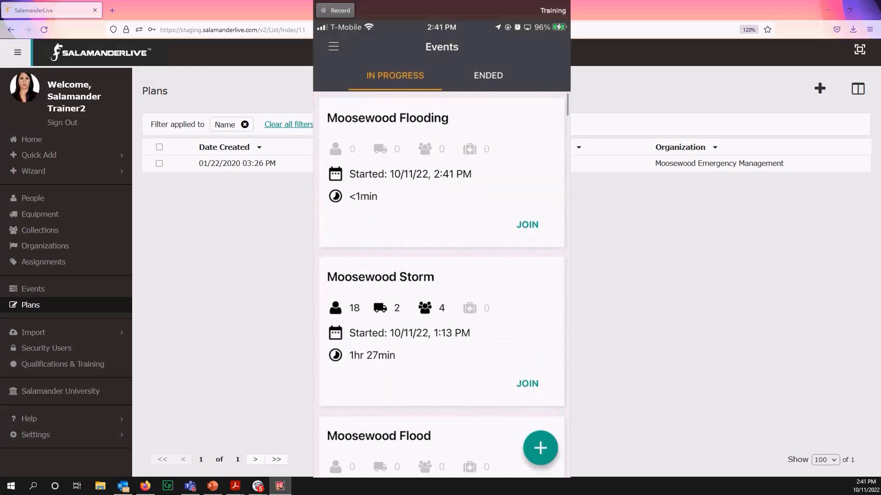
click(532, 230)
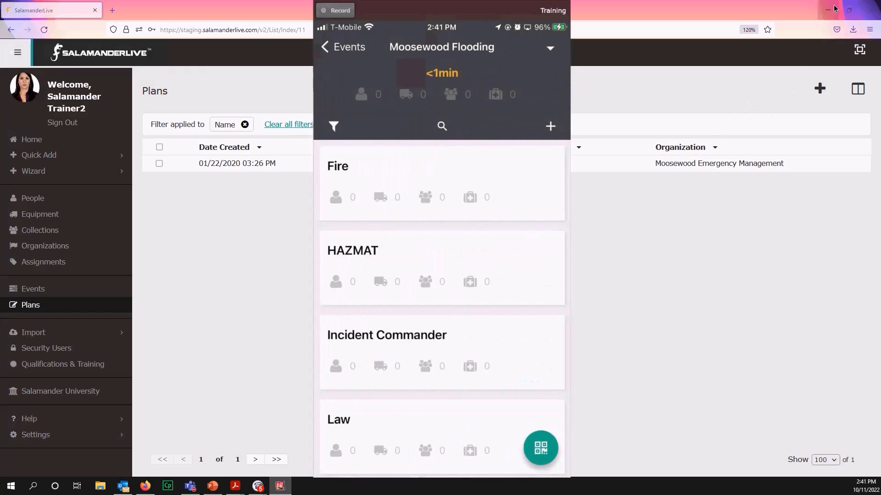
click(835, 8)
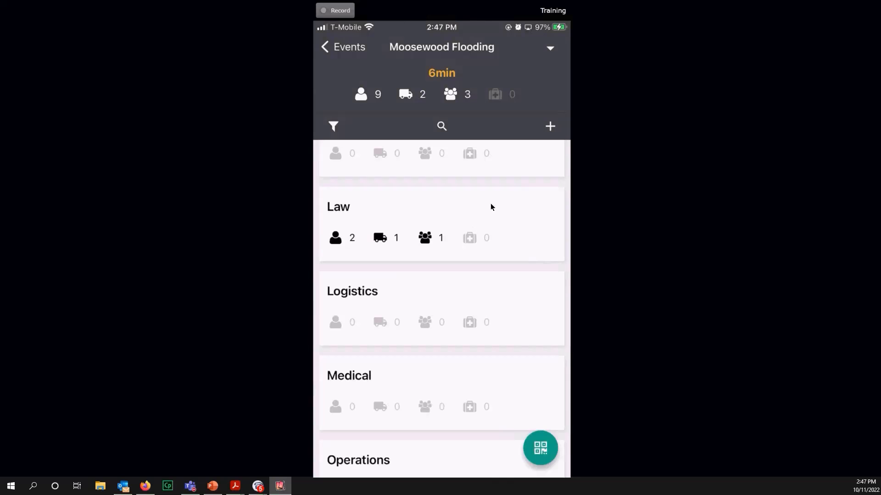
Switch to the browser and open the Moosewood Storm event from the Events list
click(147, 486)
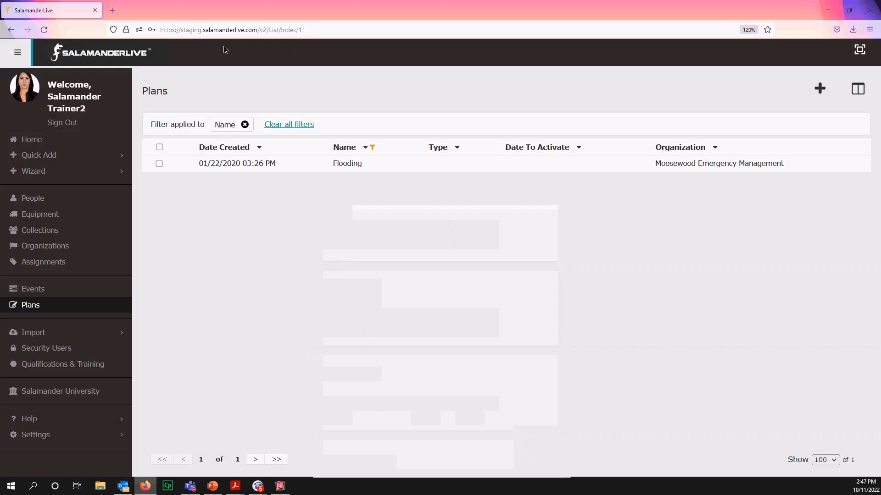
click(33, 287)
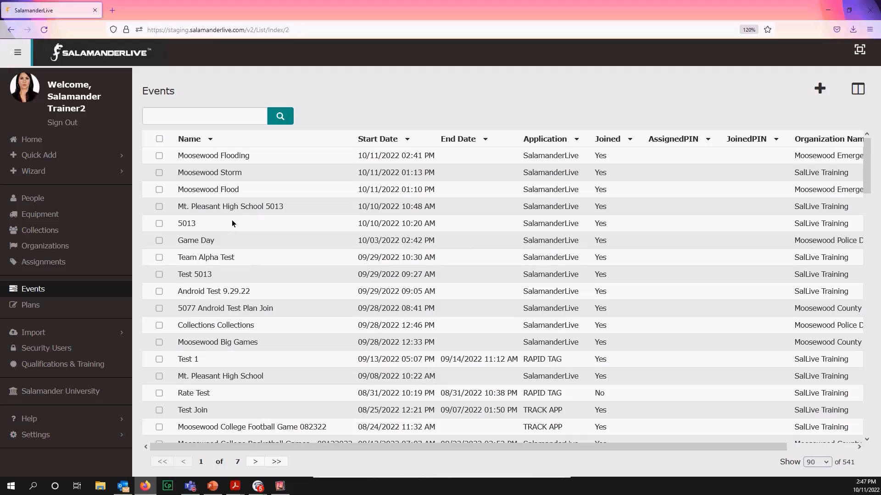
click(231, 173)
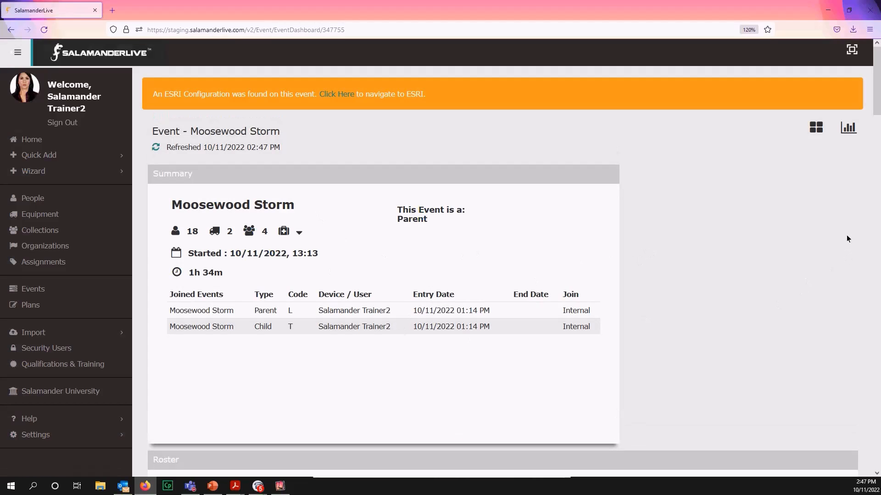
Review the Moosewood Storm dashboard's roster, planned-versus-actual and map sections, and open the Law assignment in its chart for editing
scroll(874, 127, down, 3)
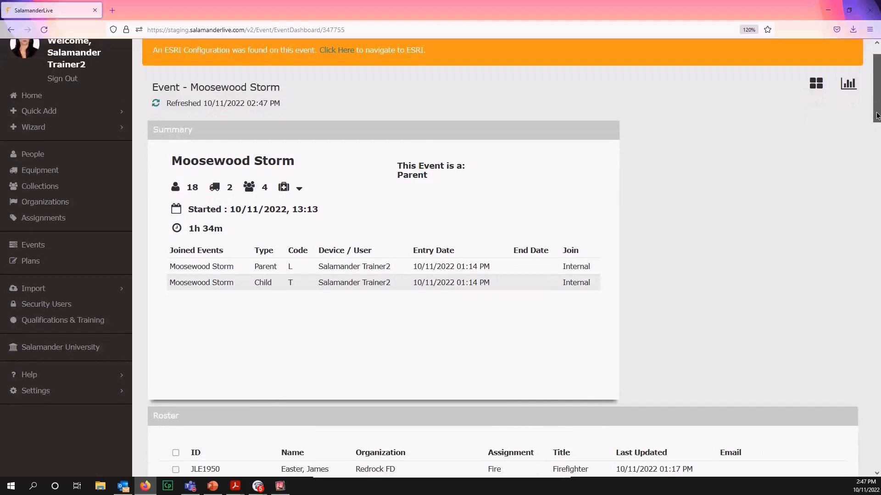
drag(879, 129, 879, 231)
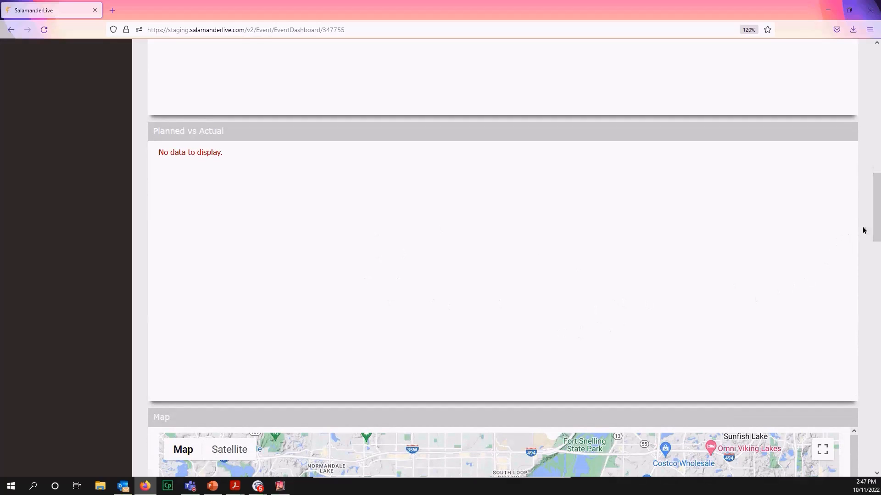
drag(879, 232, 878, 293)
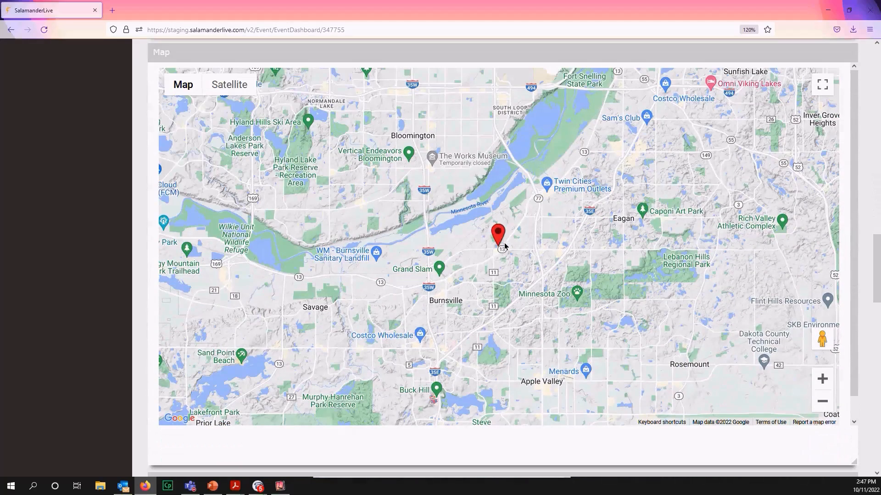
scroll(567, 259, down, 1)
scroll(568, 259, down, 1)
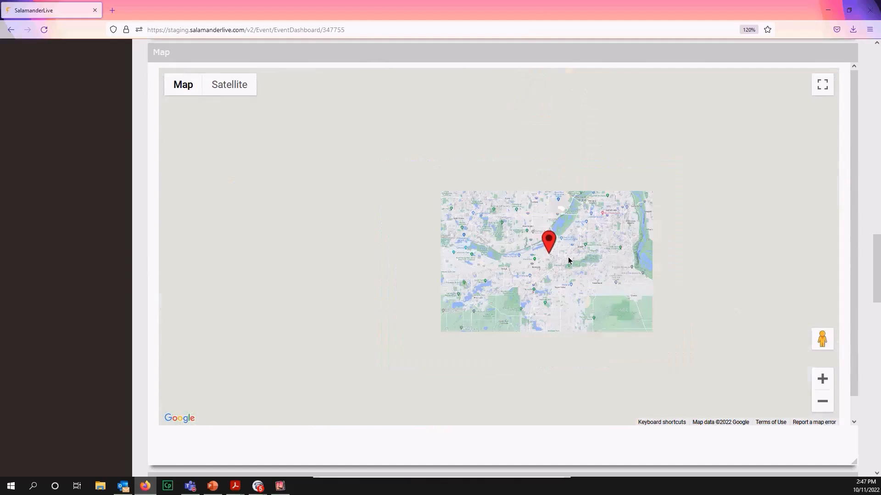
drag(879, 270, 878, 447)
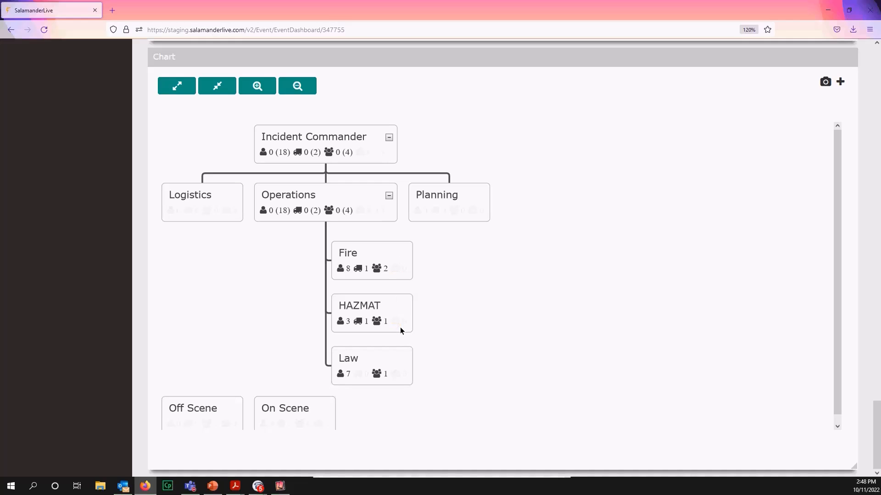
right_click(397, 362)
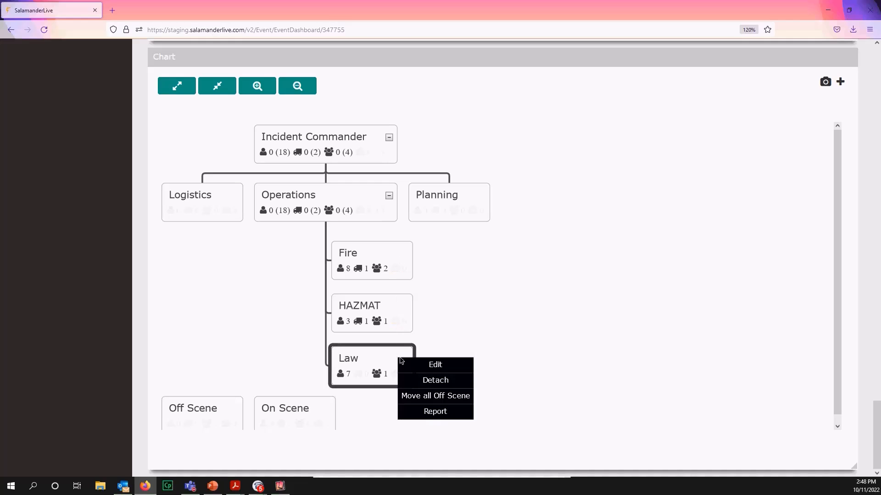
click(429, 365)
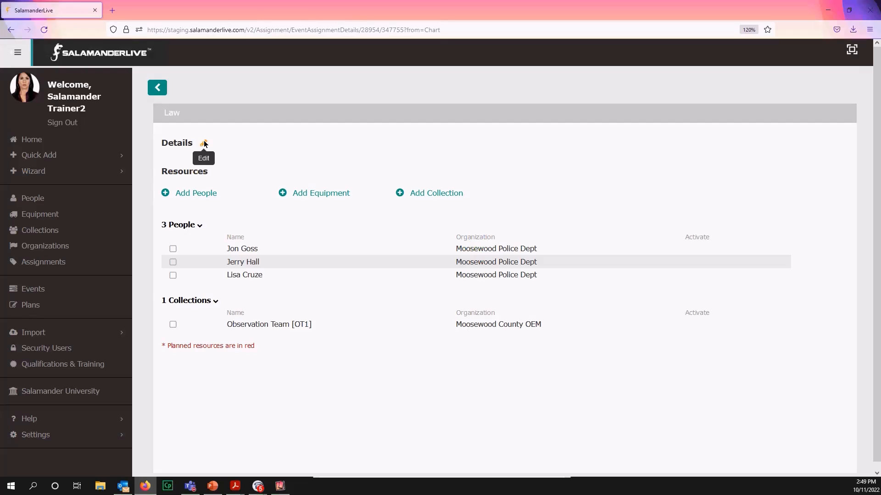
Fill in the Law assignment's address with the suggested Burnsville location and save its details
click(204, 142)
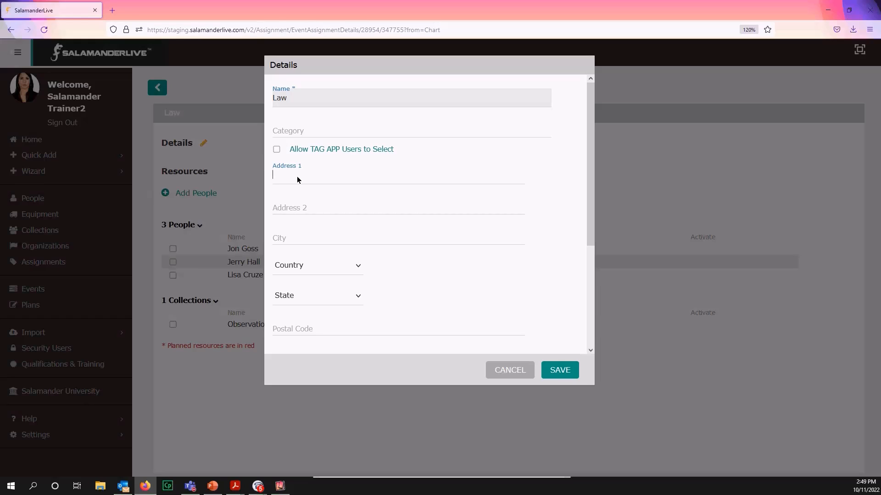
text(3)
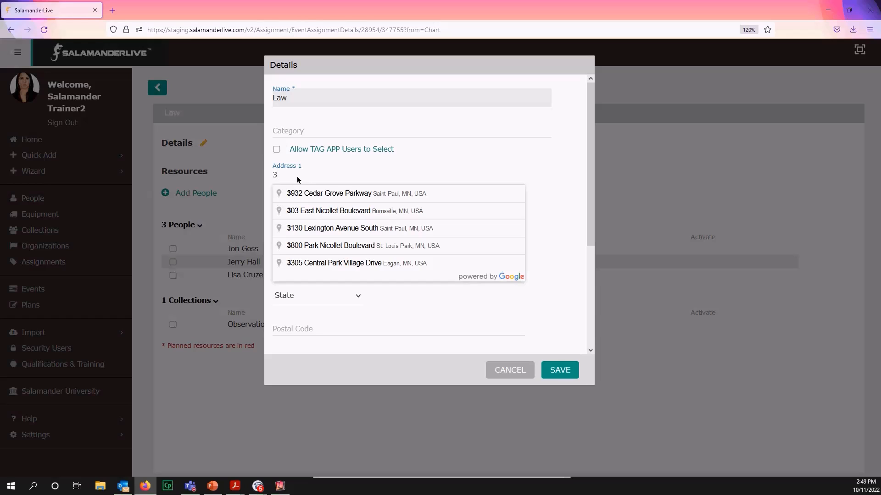
click(340, 211)
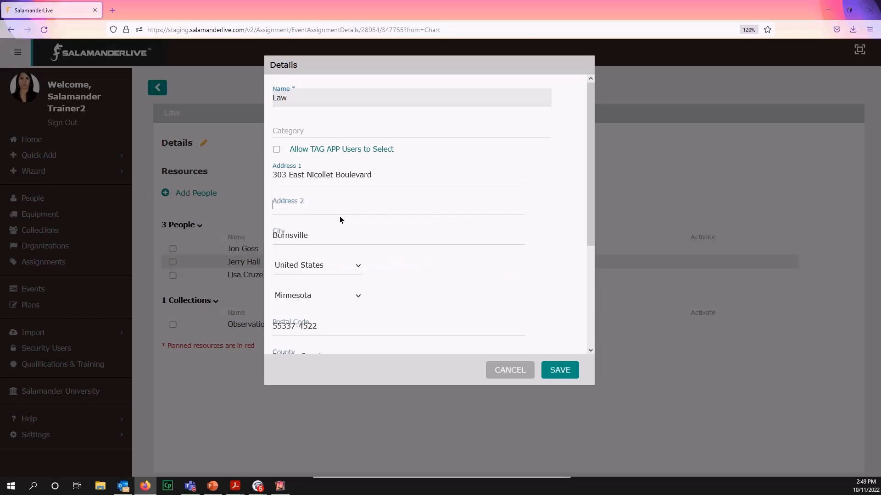
click(560, 371)
Add the Team 1 collection to the Law assignment's resources
scroll(466, 255, down, 1)
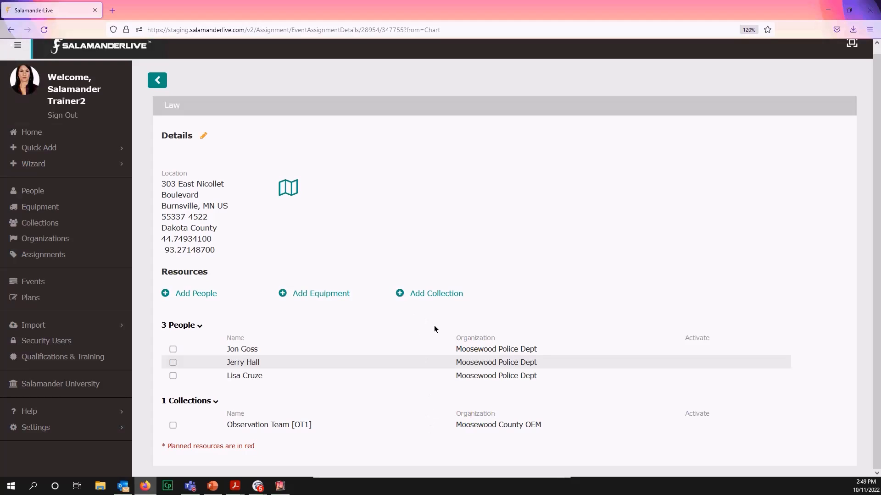
click(425, 295)
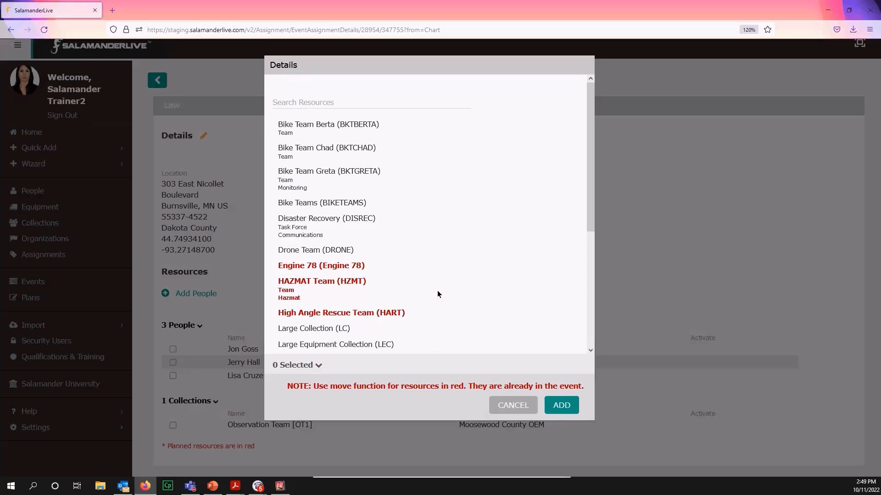
scroll(435, 290, down, 3)
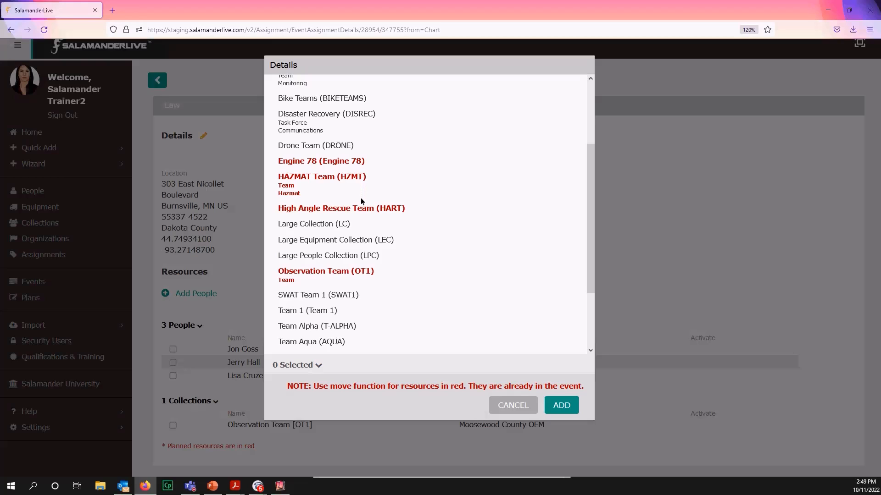
scroll(358, 262, down, 3)
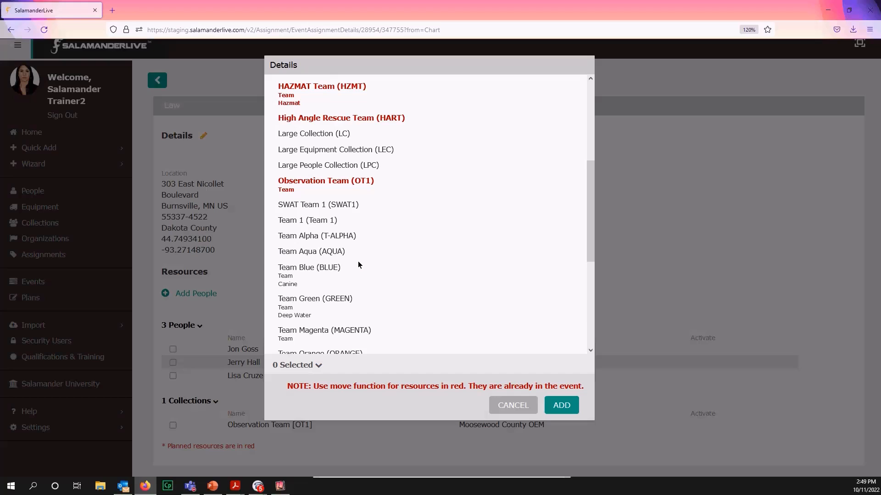
scroll(360, 264, up, 5)
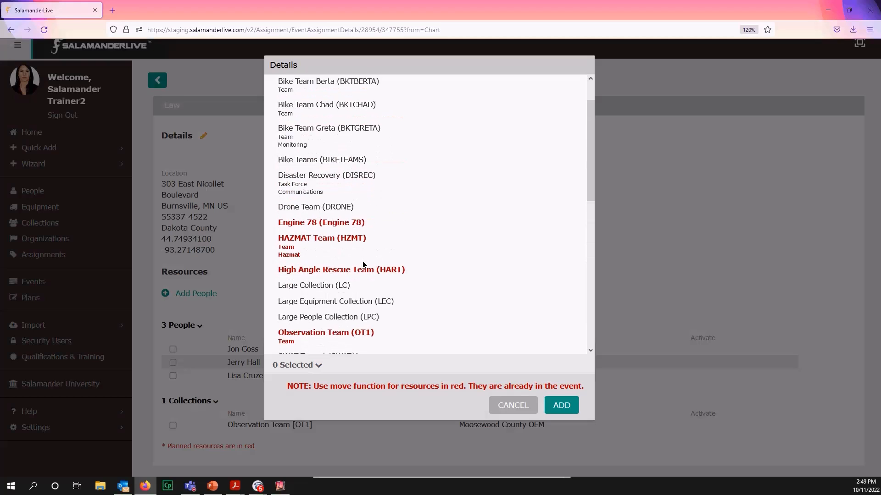
scroll(363, 265, down, 1)
scroll(364, 264, down, 3)
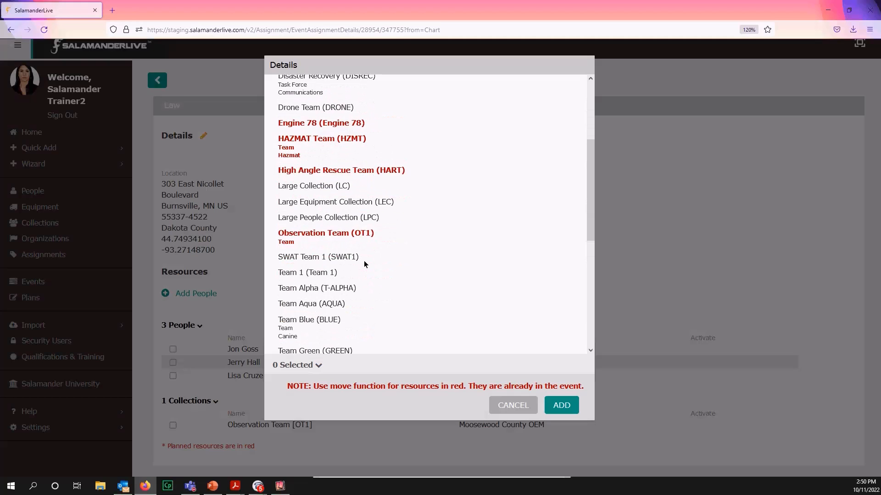
scroll(365, 258, down, 4)
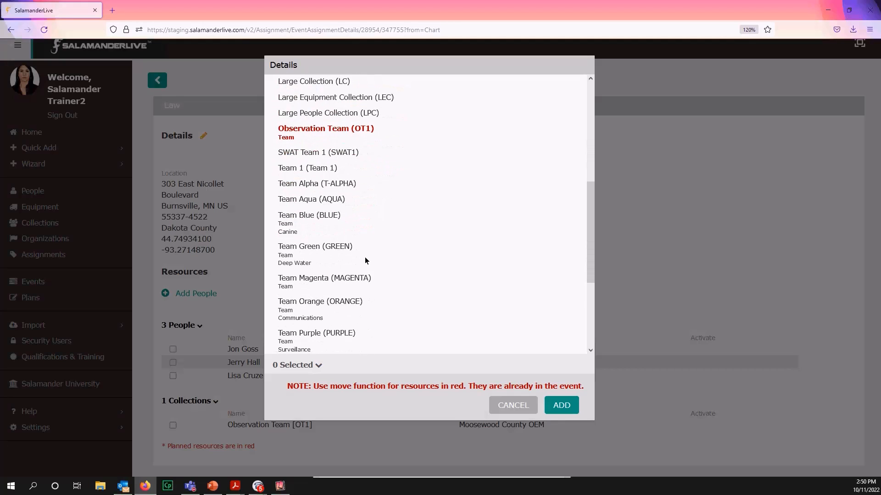
scroll(364, 259, down, 2)
scroll(367, 260, up, 6)
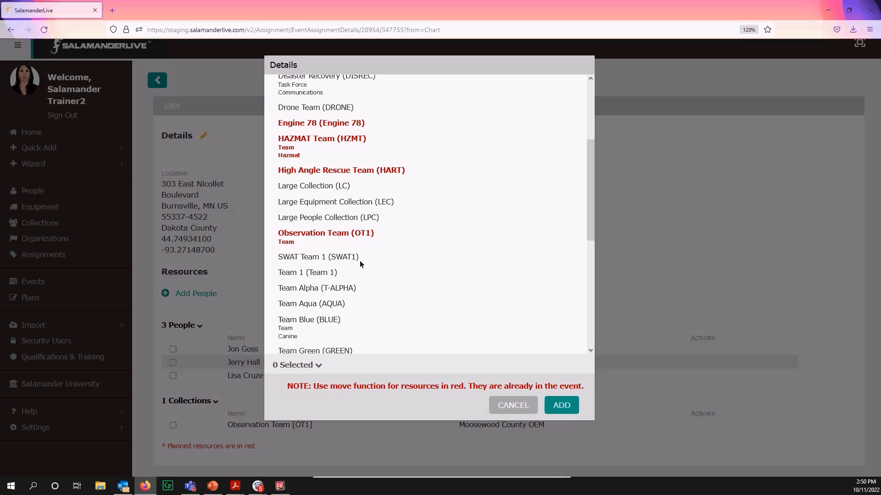
click(318, 274)
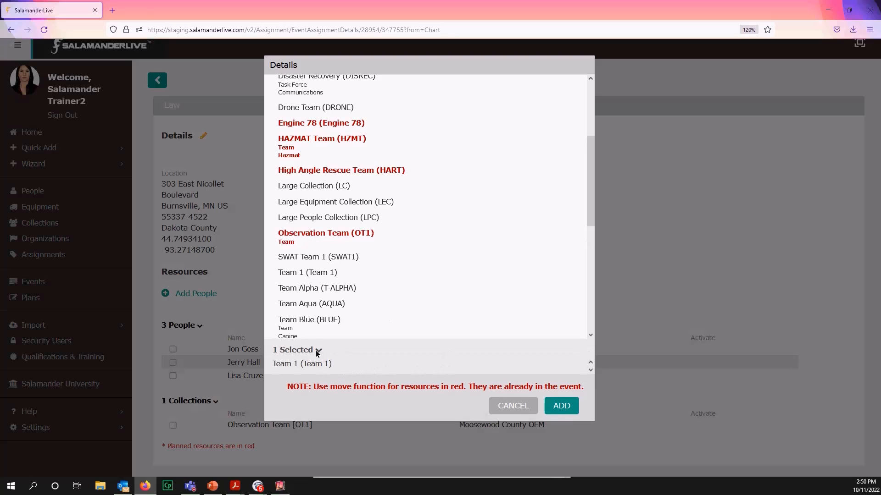
click(564, 409)
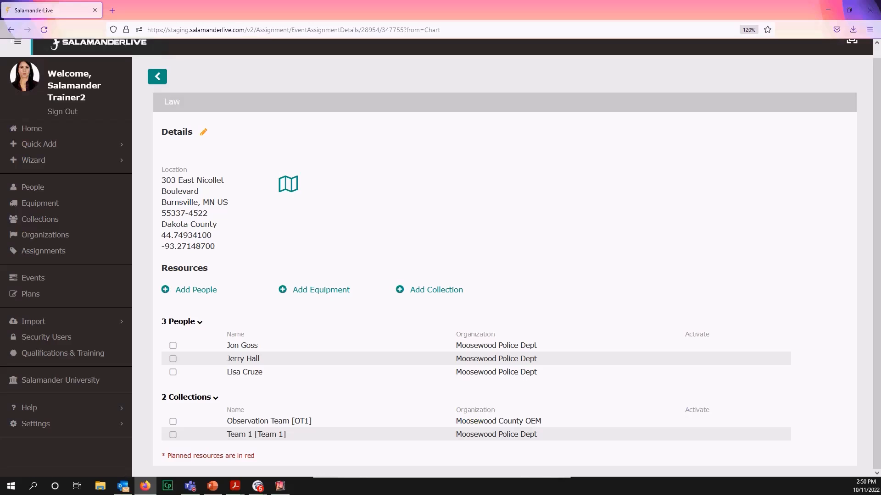
Switch to the mirrored mobile app to check Team 1's members under Law, and move its window clear of the browser
click(281, 486)
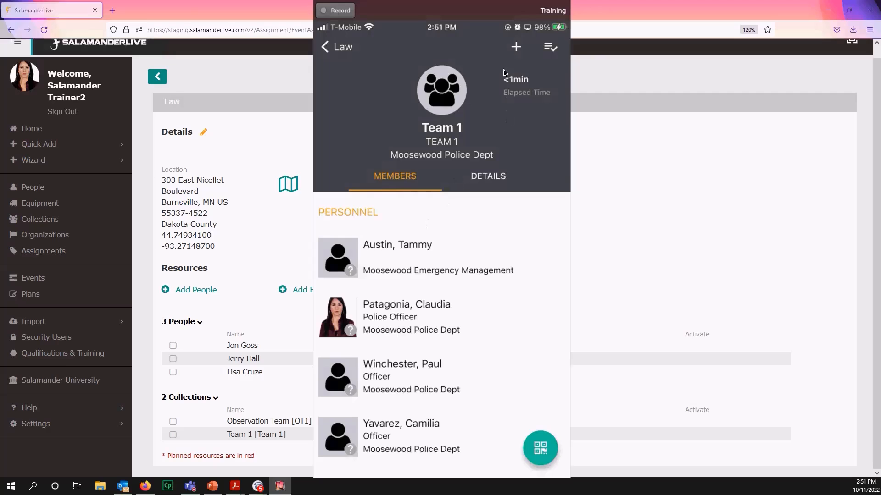
drag(425, 19, 717, 17)
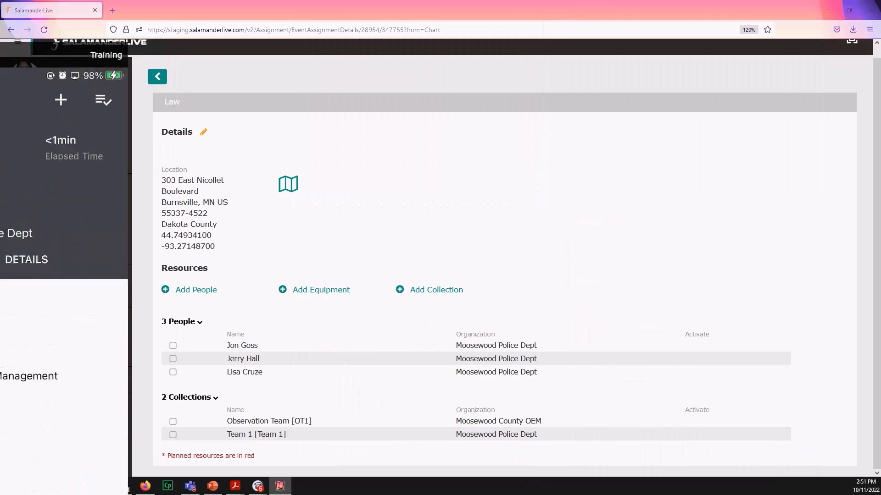
click(173, 435)
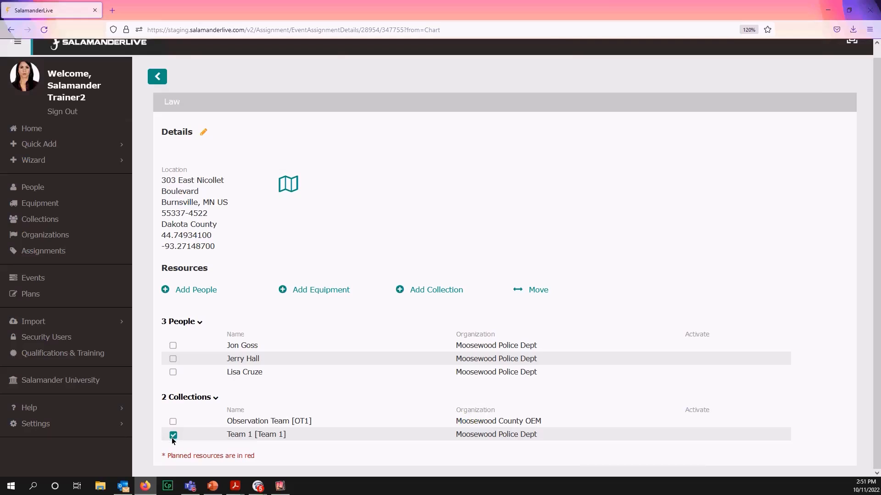
click(519, 291)
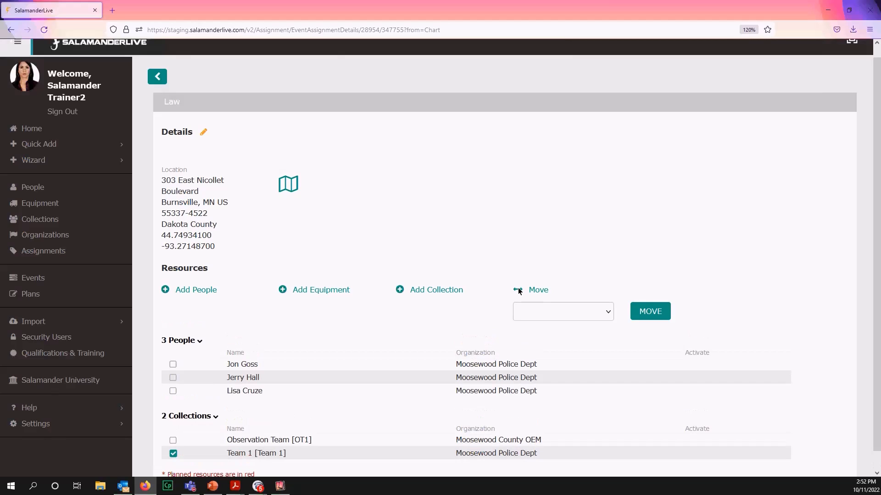
click(608, 315)
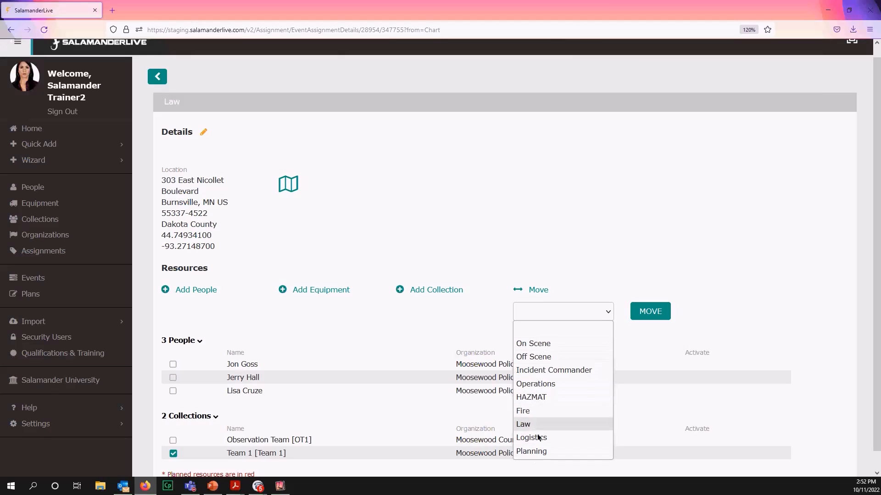
click(173, 452)
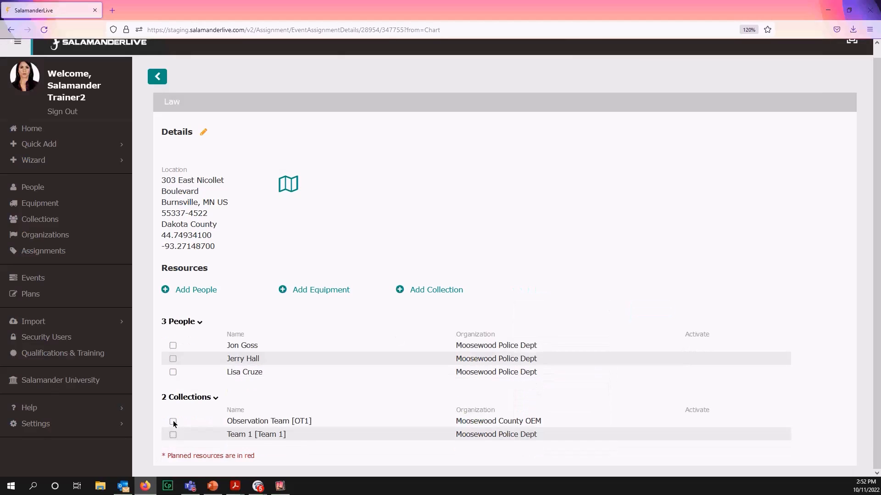
Move the Observation Team collection from the Law assignment to Off Scene
click(173, 422)
click(561, 313)
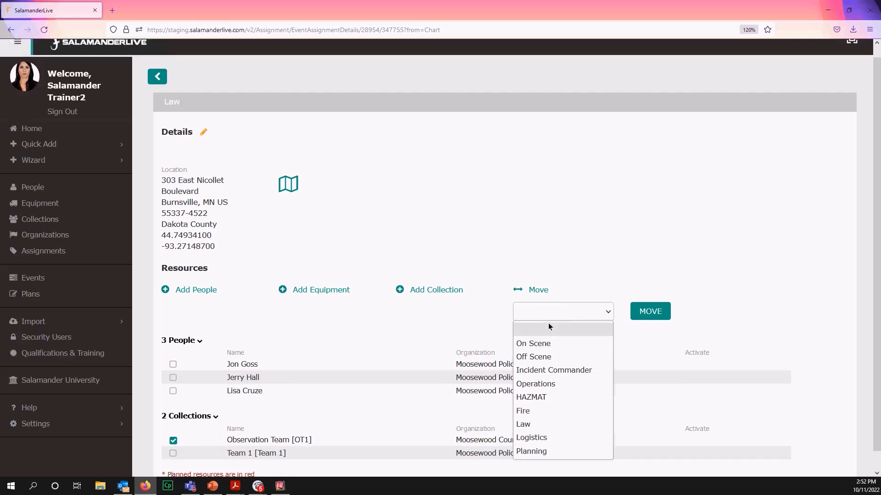
click(535, 360)
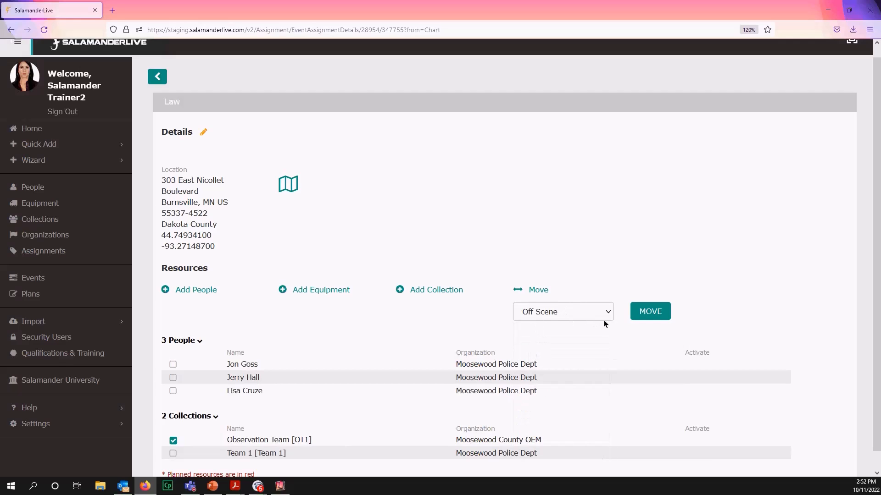
click(655, 316)
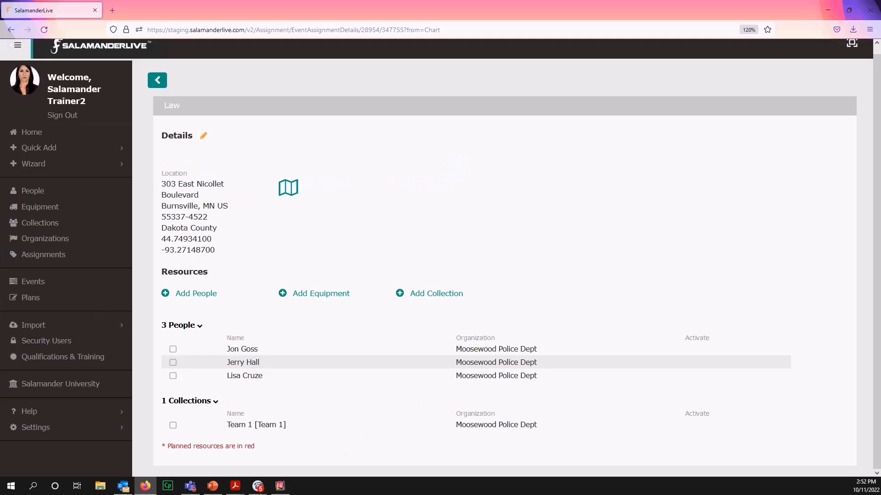
Switch to the mirrored mobile app to view Team 1's members, and move its window clear of the assignment's resource lists
click(281, 486)
drag(375, 90, 656, 62)
double_click(664, 74)
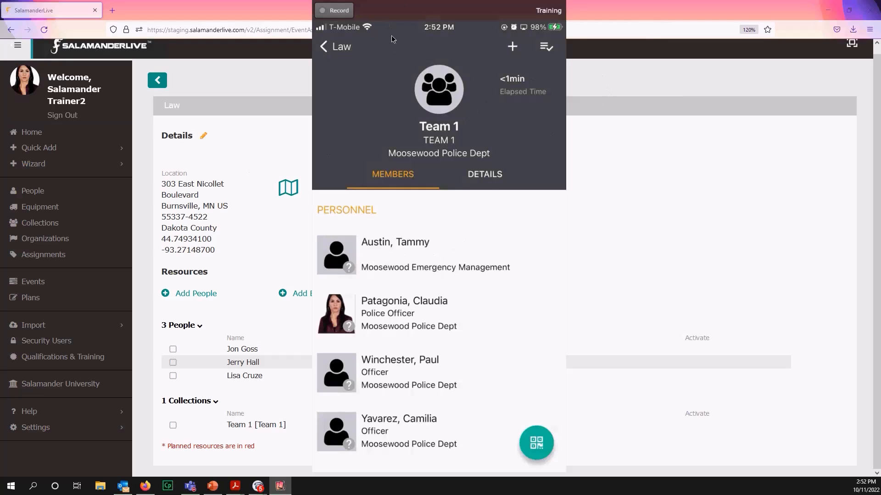
drag(387, 13, 682, 6)
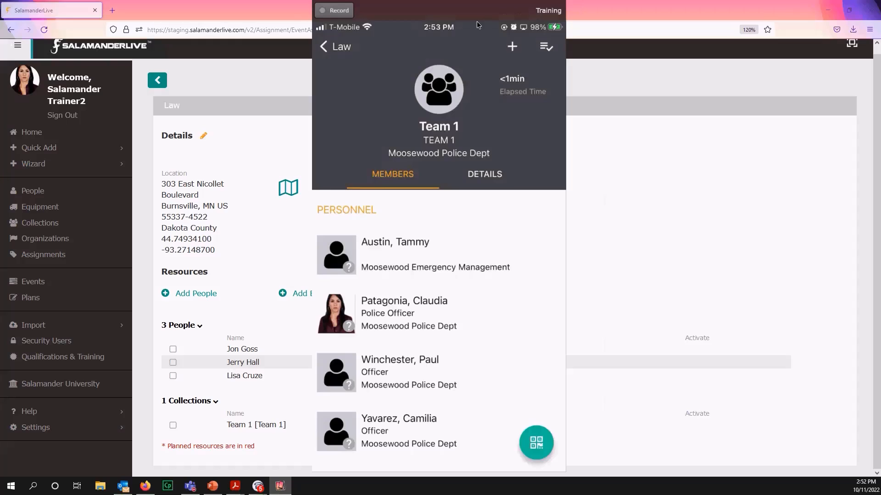
drag(477, 16, 726, 5)
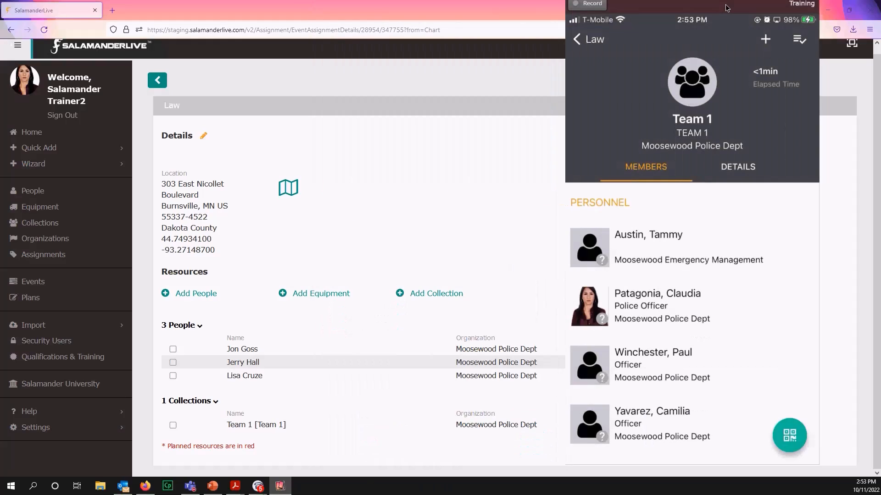
drag(725, 5, 726, 5)
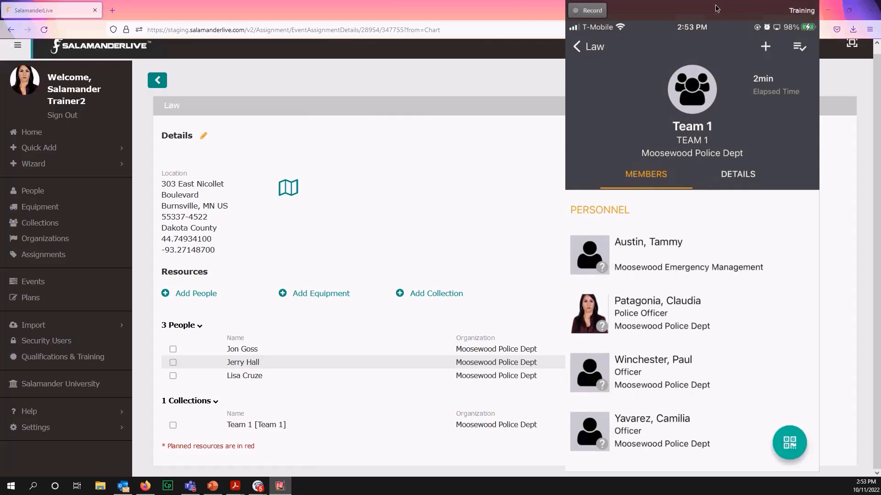
Return to the Moosewood Storm dashboard and review the roster's second page and the Law assignment's map marker details
click(159, 81)
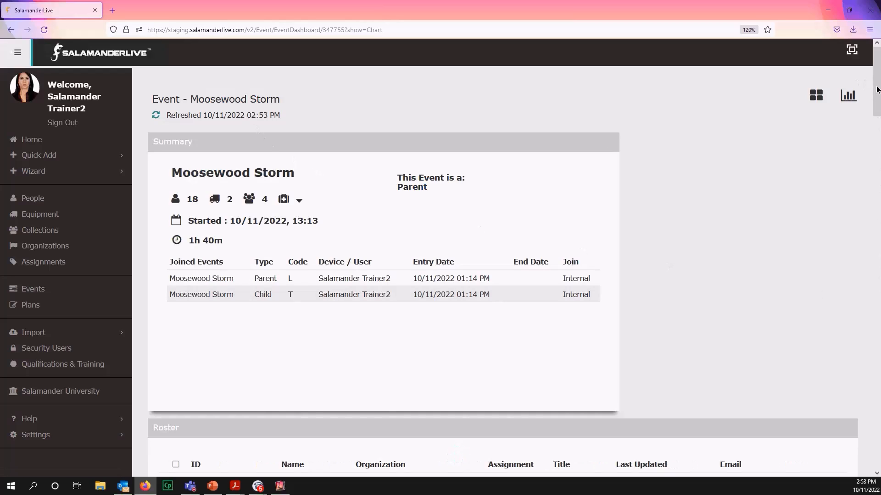
drag(876, 106, 879, 148)
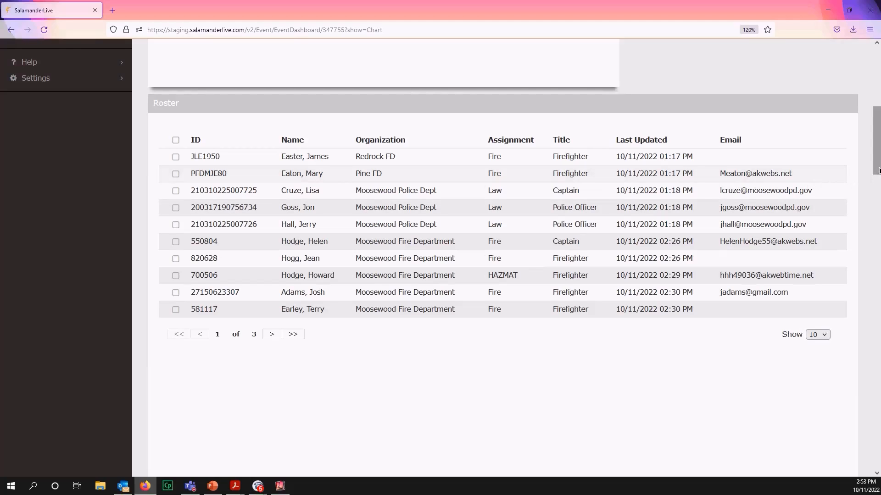
click(271, 334)
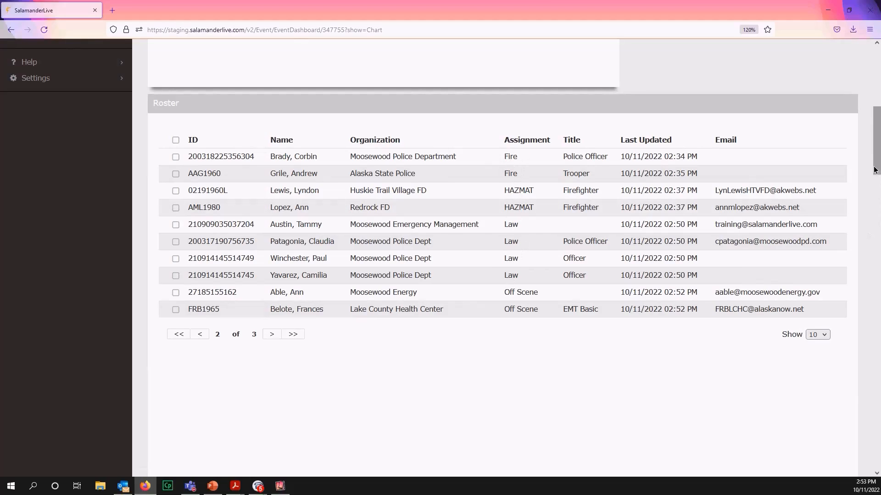
drag(876, 174, 876, 302)
click(455, 324)
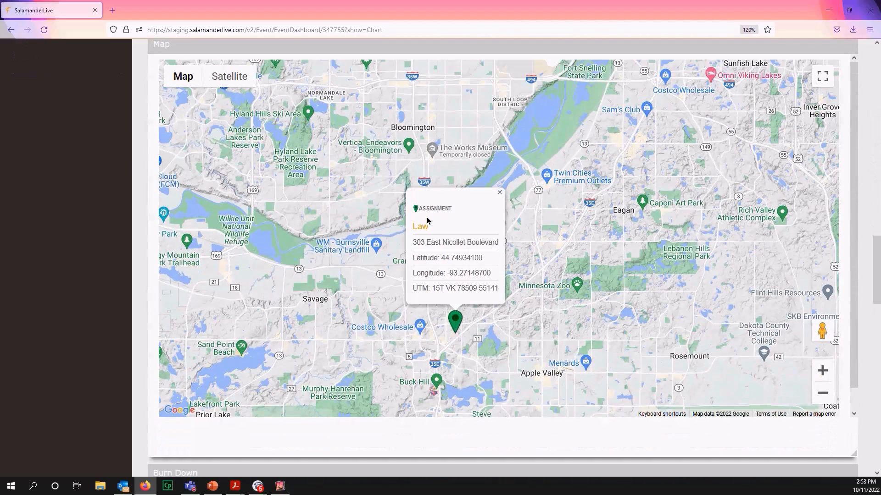
click(499, 193)
Examine the collections assigned to Fire in the dashboard's chart
drag(874, 271, 878, 463)
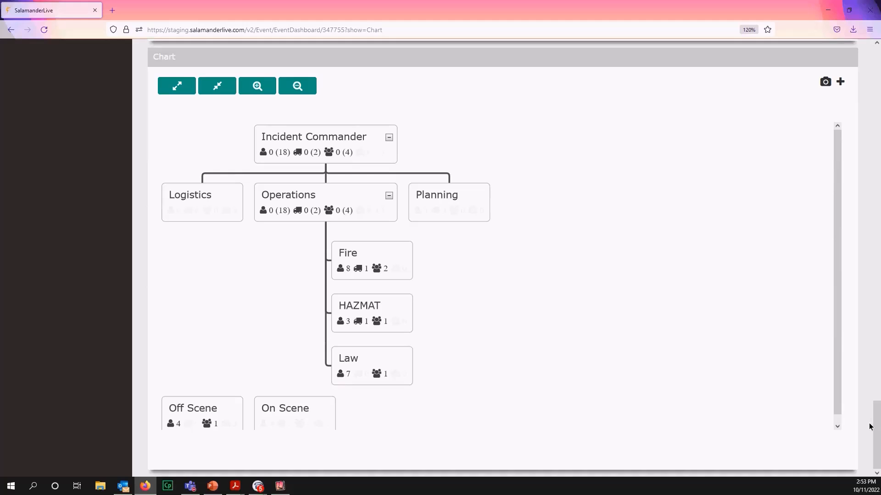
click(379, 269)
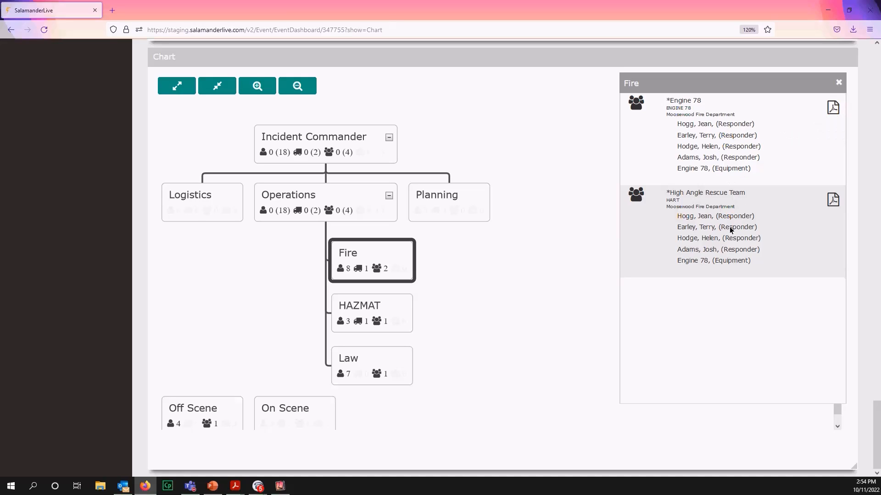
click(528, 154)
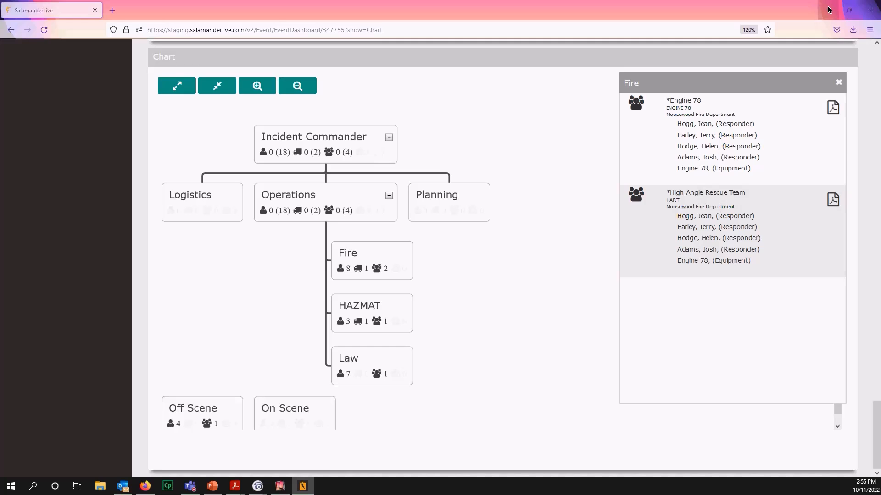
Clear the browser and mirrored phone windows out of the way and bring up RAPID TAG maximized
click(829, 10)
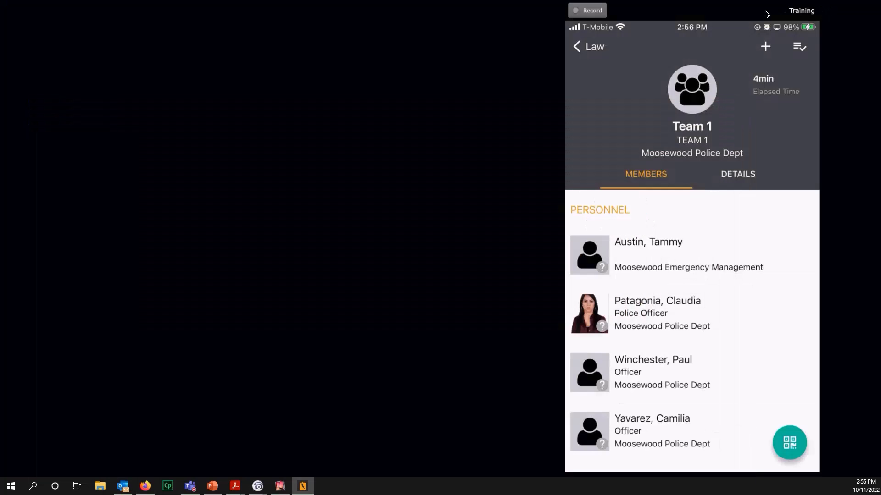
drag(738, 17, 1, 59)
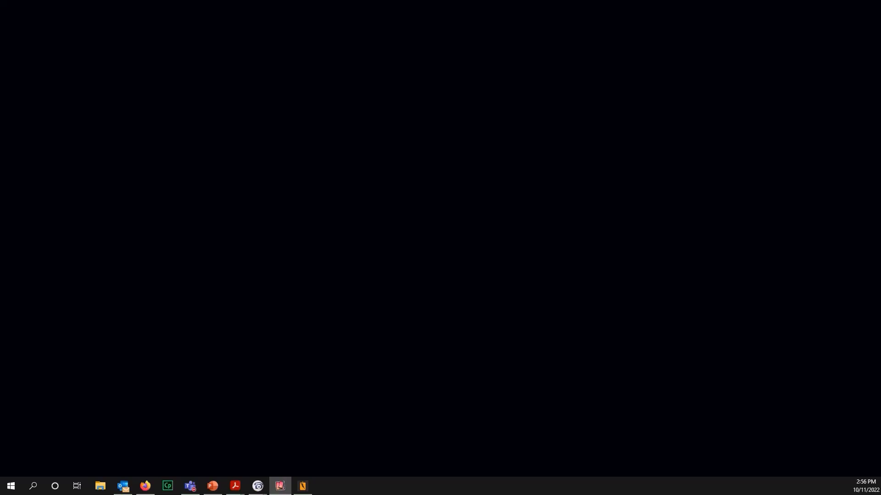
drag(1, 43, 532, 19)
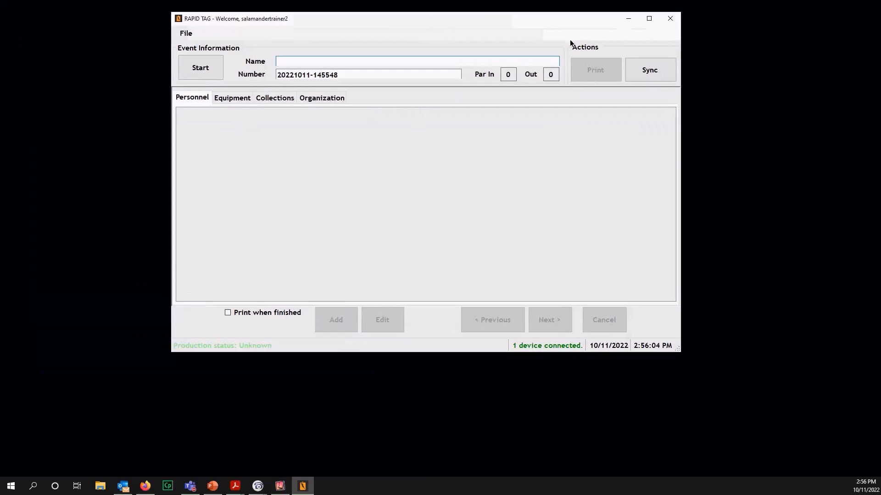
click(651, 19)
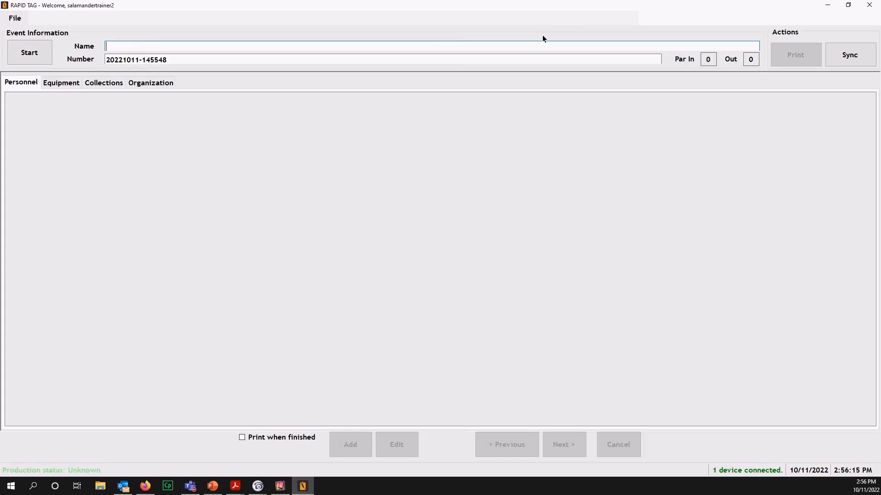
Start a RAPID TAG event named Moosewood Storm and sync it
text(Moosewood Storm)
click(34, 59)
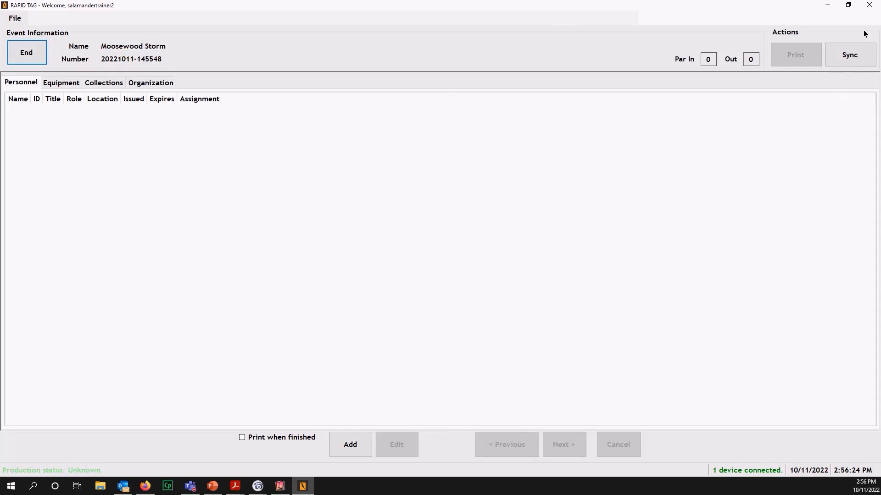
click(849, 56)
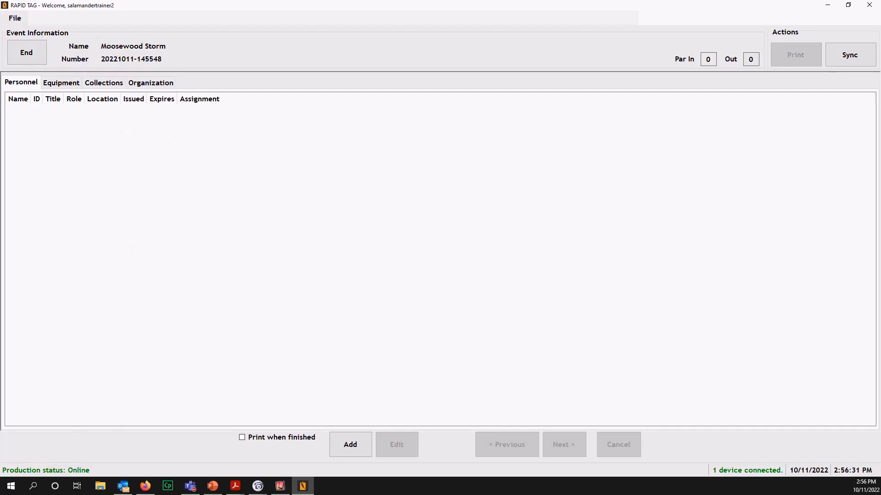
Switch to SalamanderLive in the browser and refresh the Events list to check for the RAPID TAG event
key(alt+Tab)
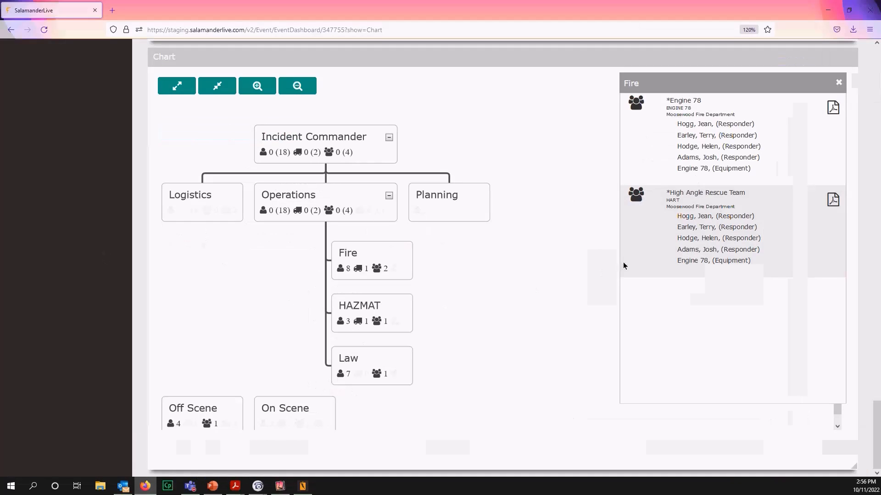
drag(876, 405, 876, 50)
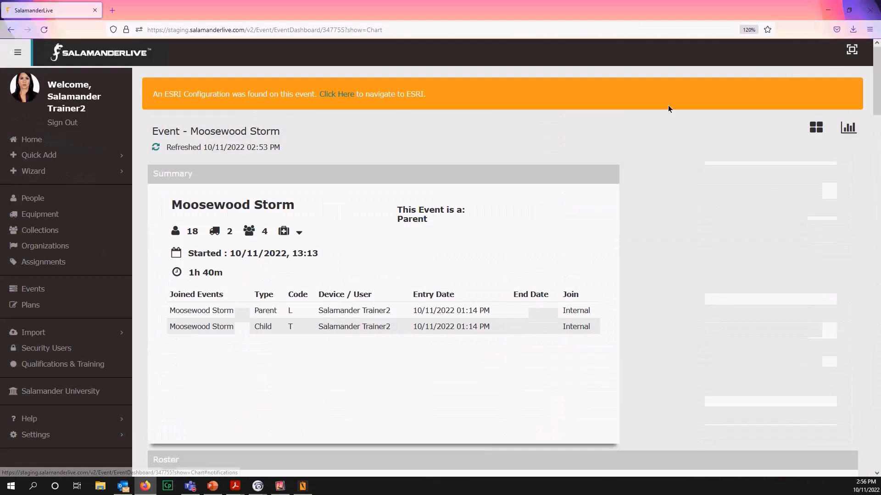
click(40, 291)
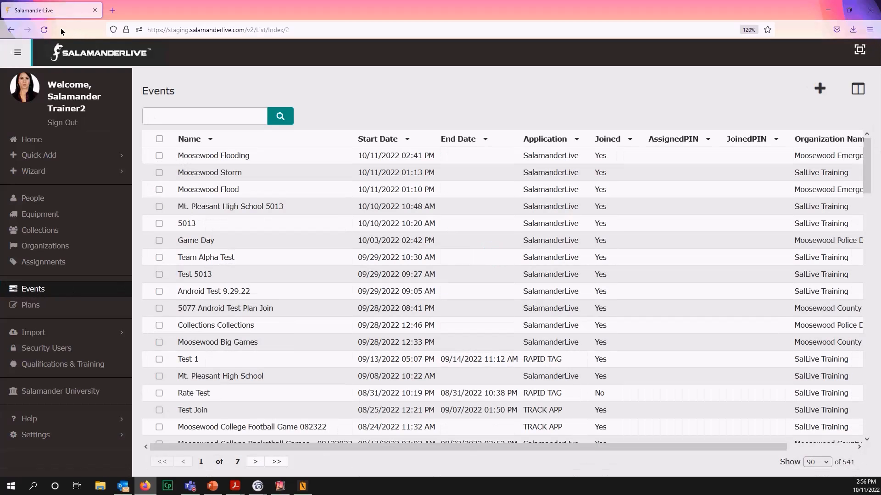
click(45, 30)
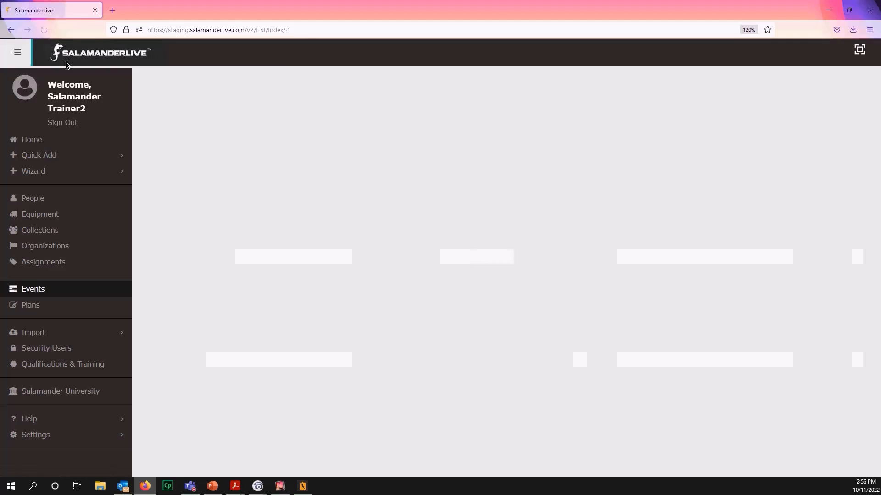
Switch to RAPID TAG, start a new collection in the Moosewood Storm event, and check its assignment options
click(303, 487)
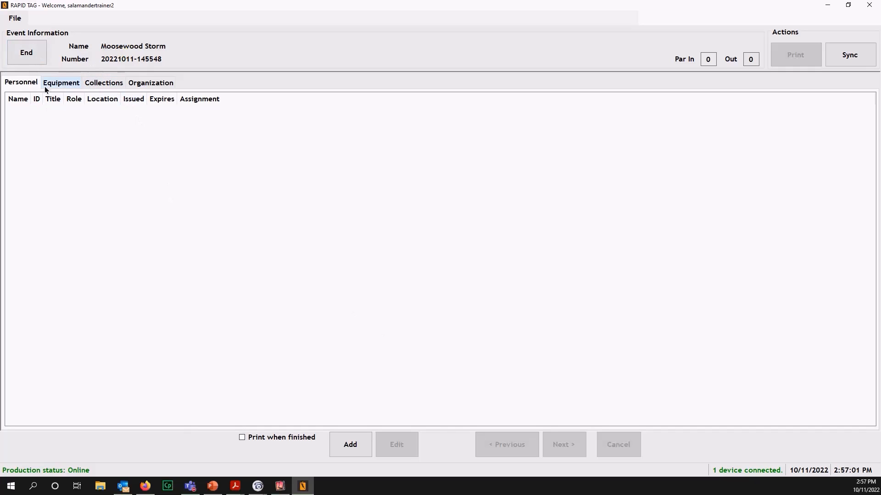
click(103, 84)
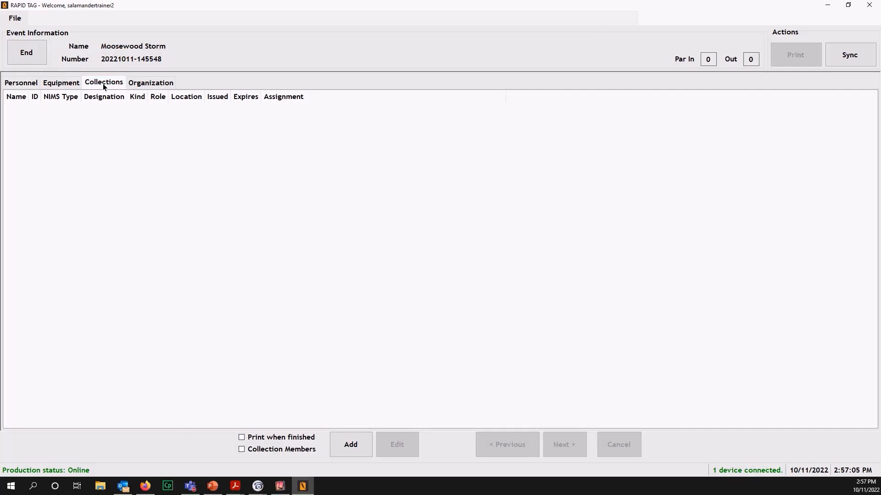
click(356, 444)
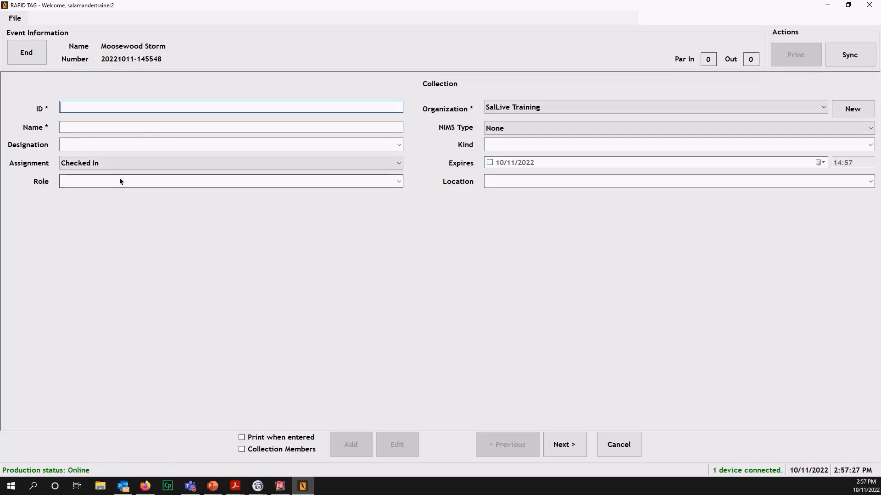
click(137, 164)
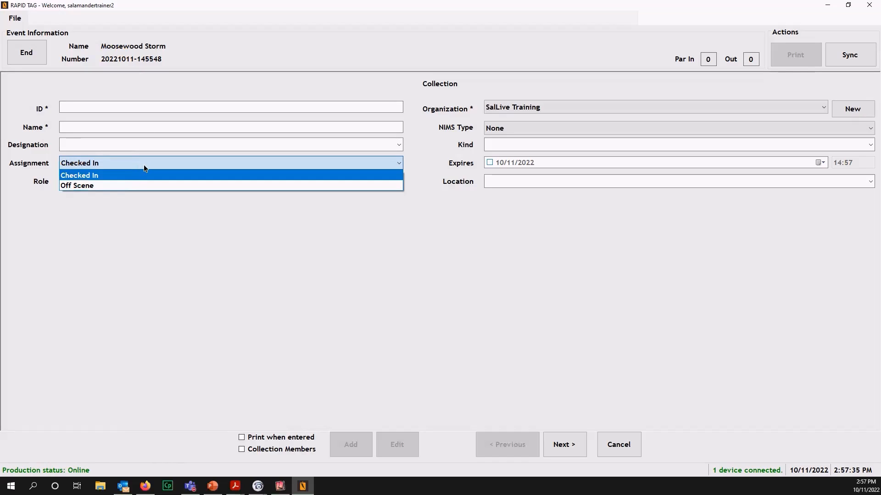
click(128, 104)
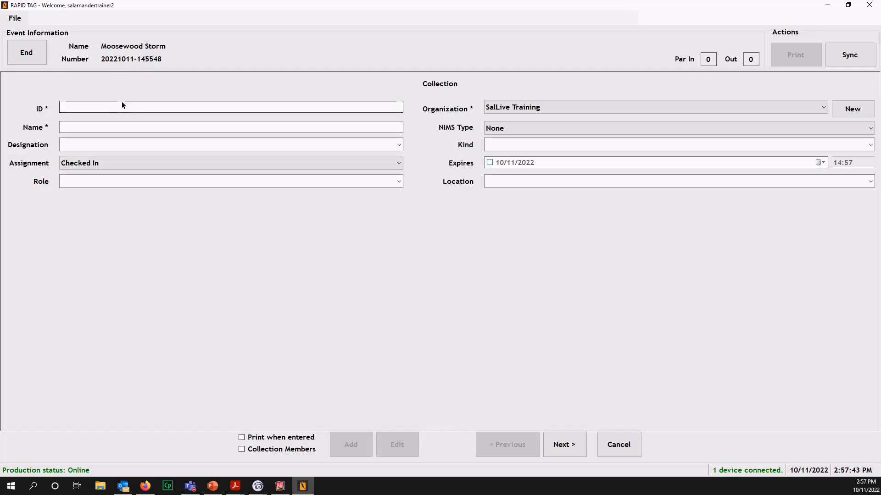
Set the new collection's ID to IT and its name to Technology Team
click(123, 106)
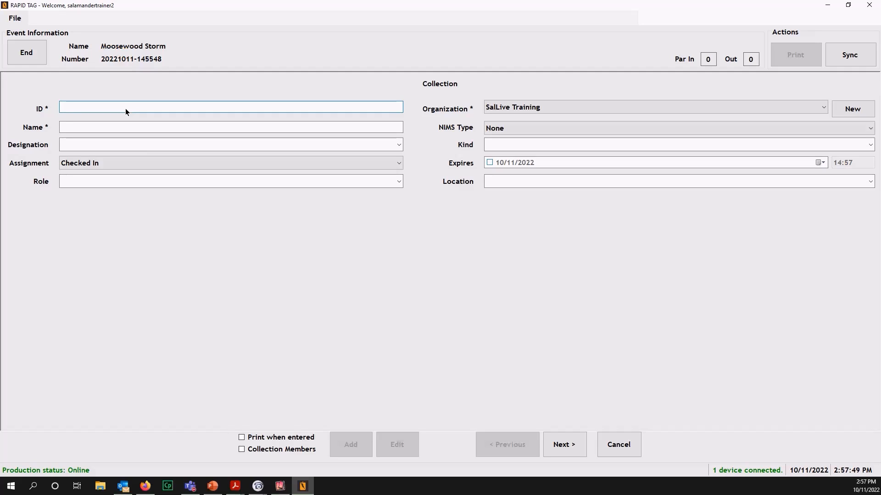
text(Technology Team)
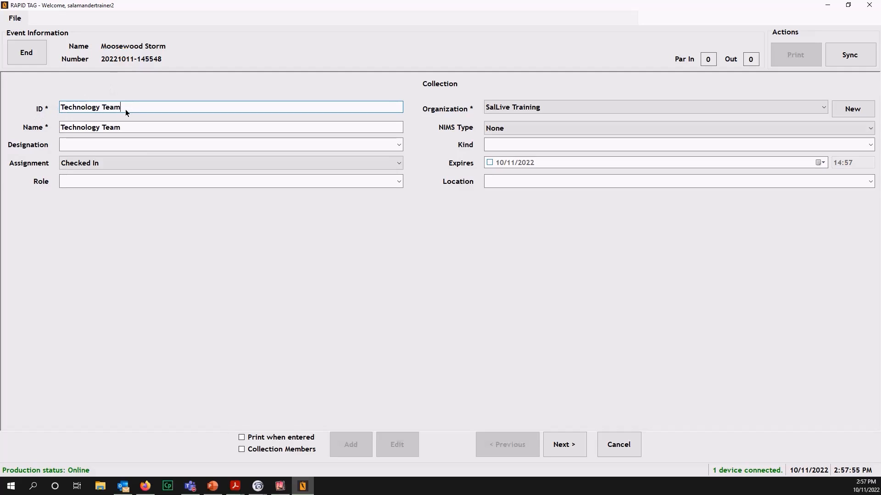
drag(126, 109, 30, 114)
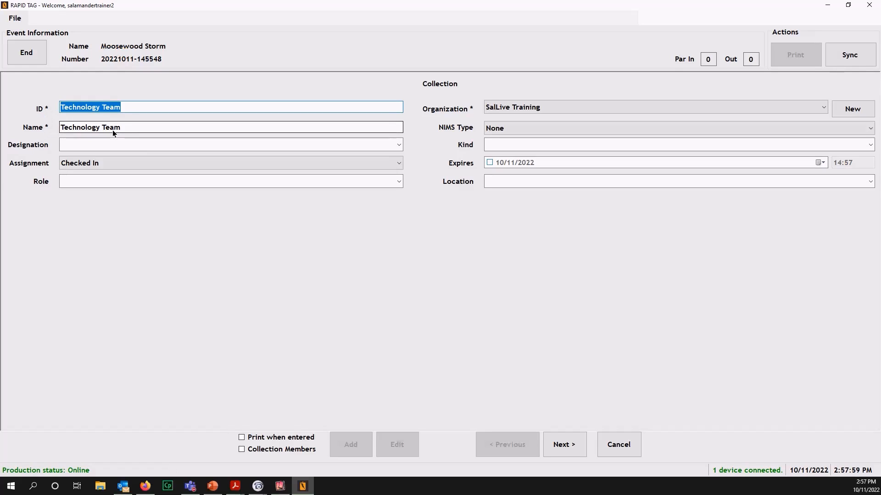
text(IT)
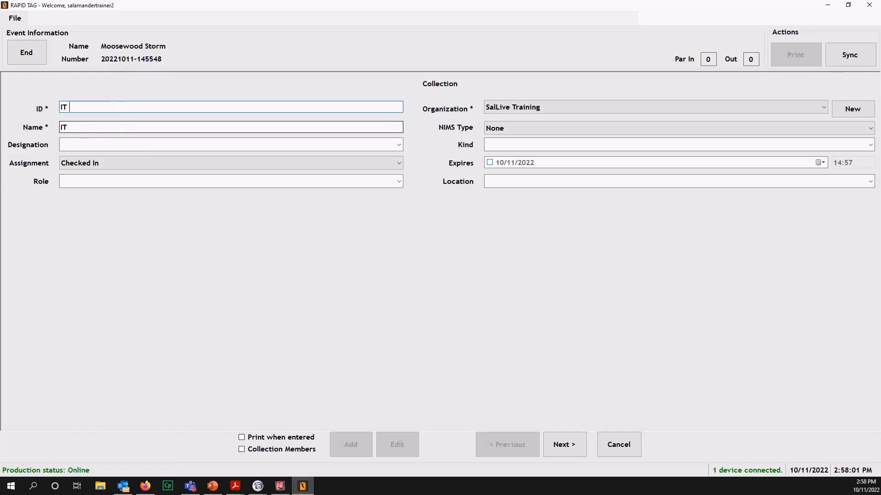
key(Tab)
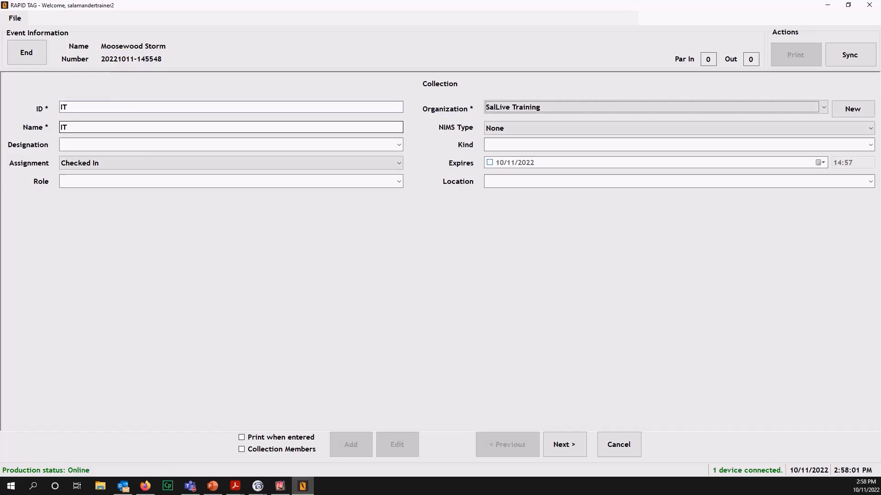
double_click(79, 128)
text(Technology Team)
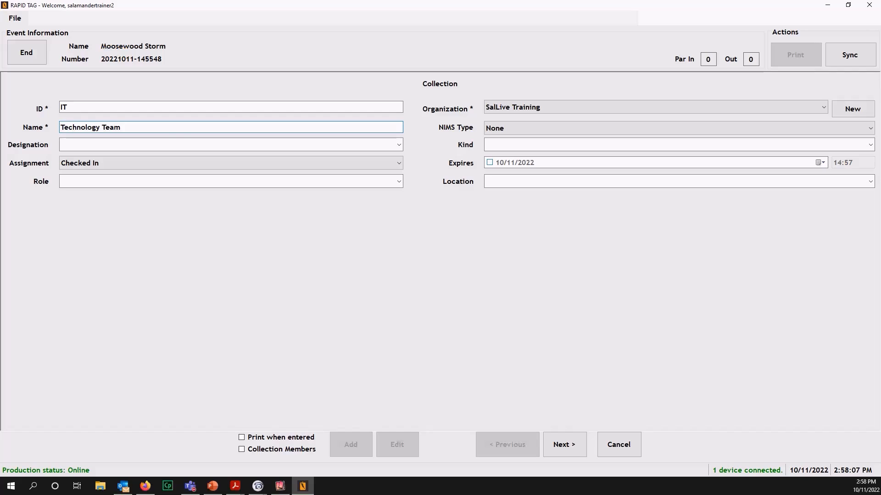
Start a new organization from the collection's organization setting and name it Moosewood Fire Department
click(594, 110)
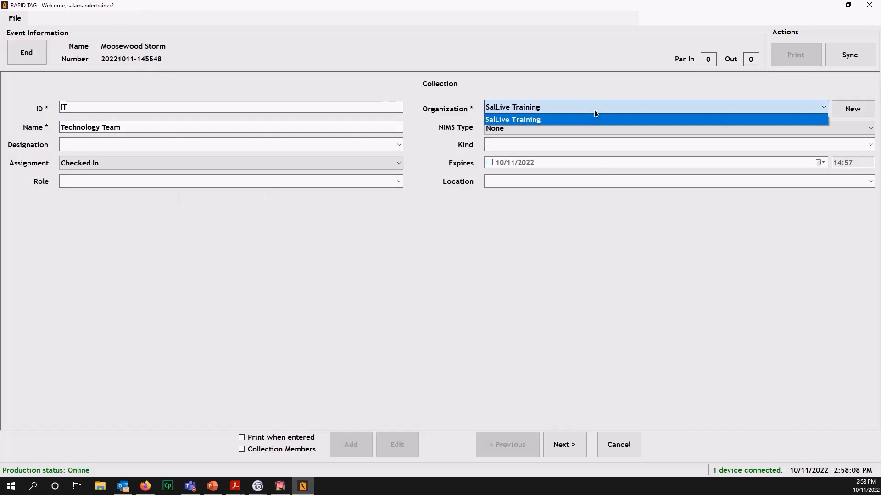
click(525, 121)
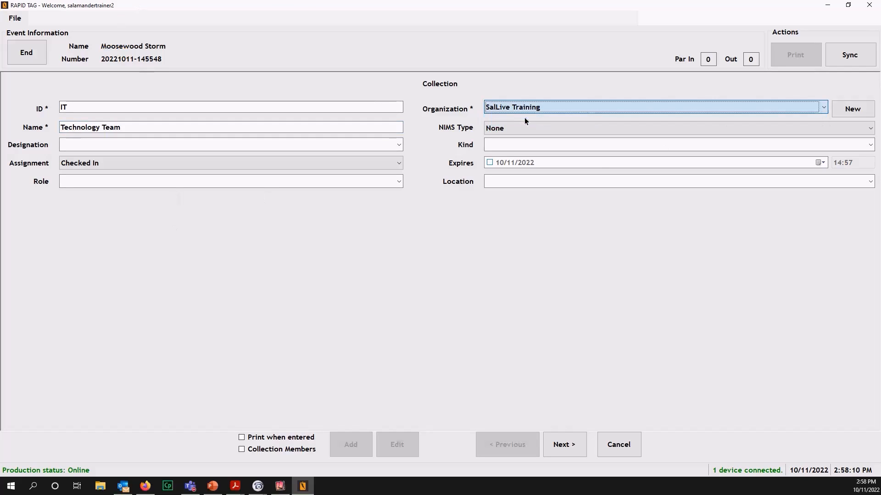
click(843, 109)
click(389, 156)
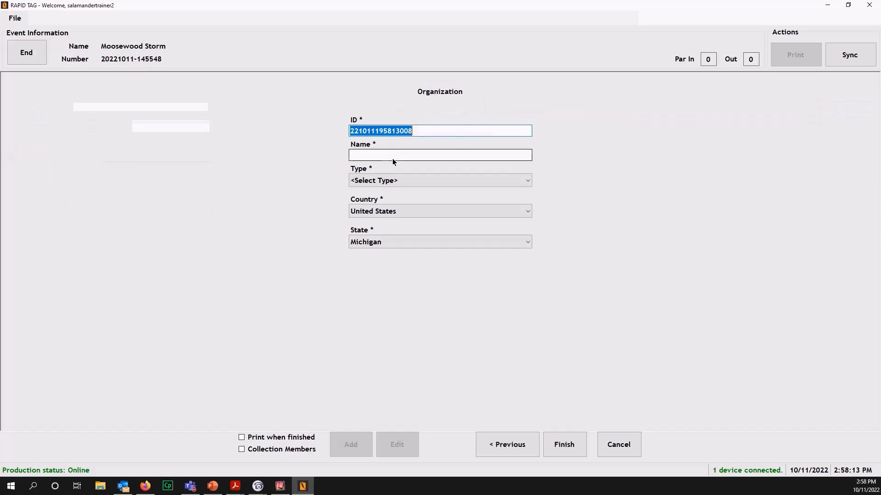
text(Mosoew)
key(BackSpace)
key(BackSpace)
key(BackSpace)
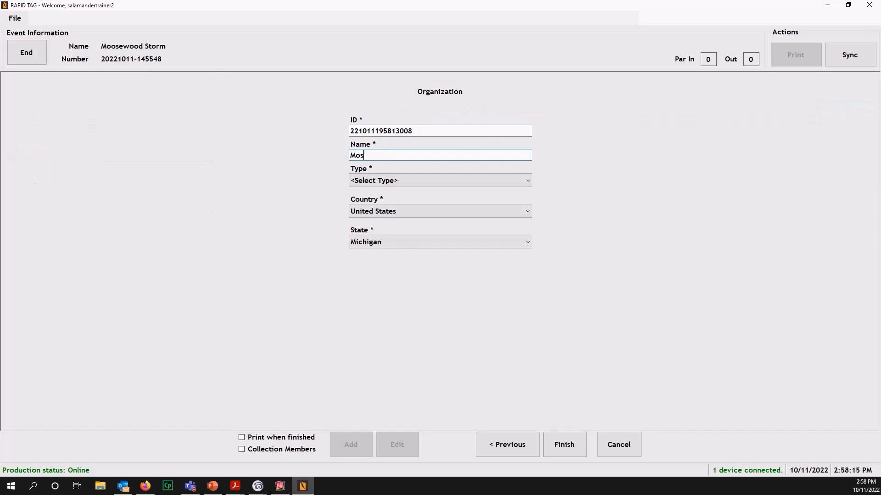
key(BackSpace)
text(oswoo)
key(BackSpace)
key(BackSpace)
key(BackSpace)
text(ewood Fired)
key(BackSpace)
key(BackSpace)
text(D)
key(BackSpace)
text(Department)
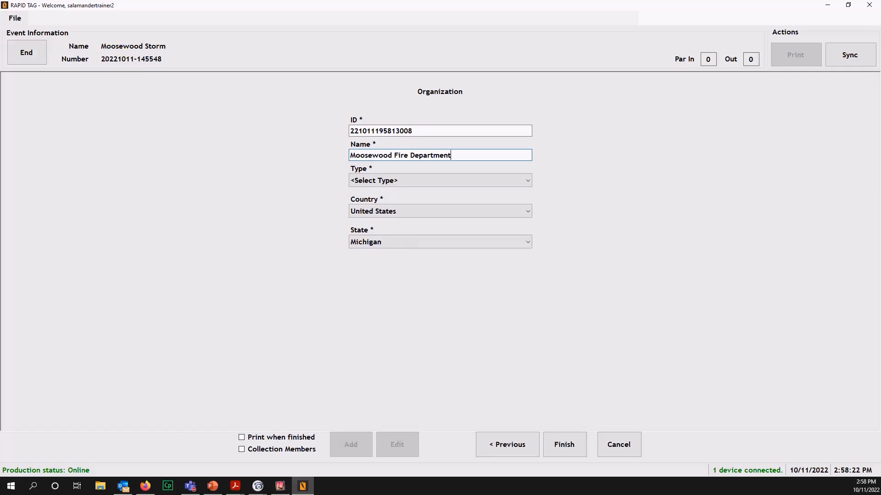
Set the organization's type to Fire Service and finish creating it
click(385, 185)
click(379, 262)
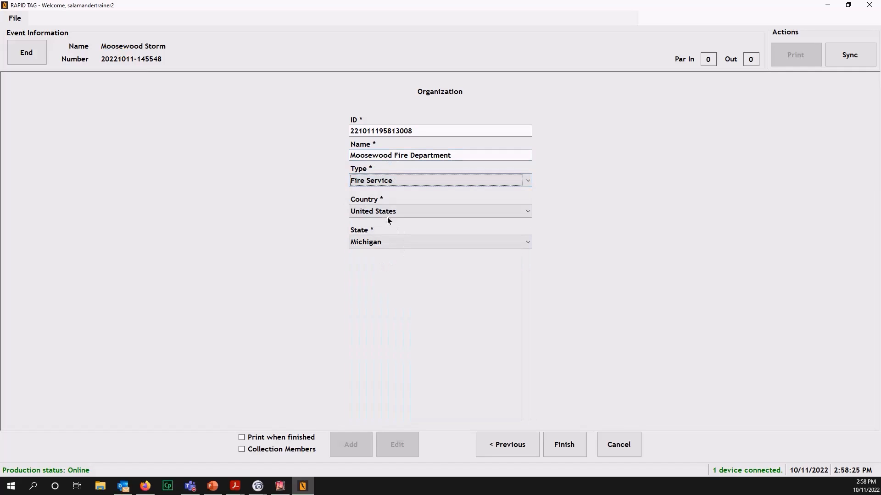
click(564, 445)
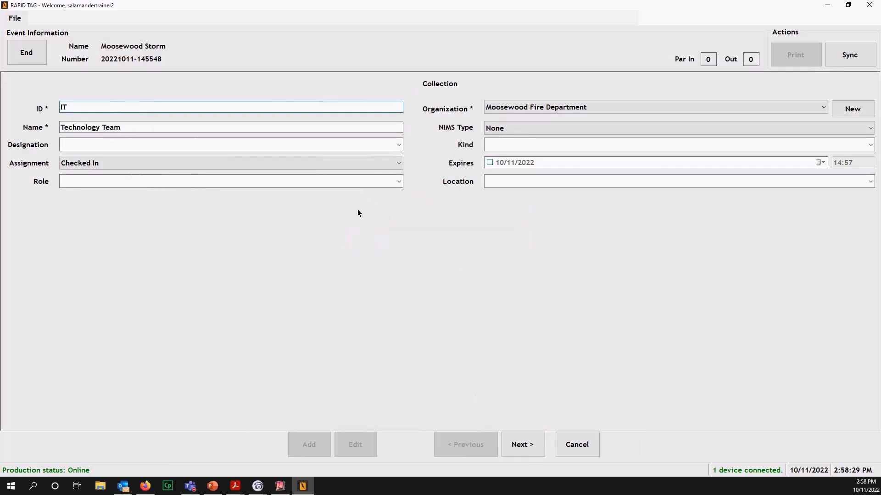
Review the available Designation and Kind options for the Technology Team collection
click(398, 145)
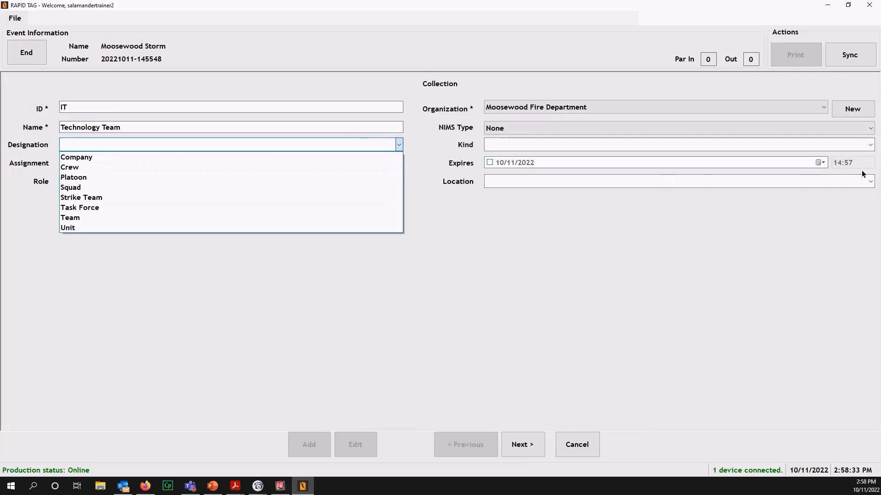
click(870, 147)
click(870, 147)
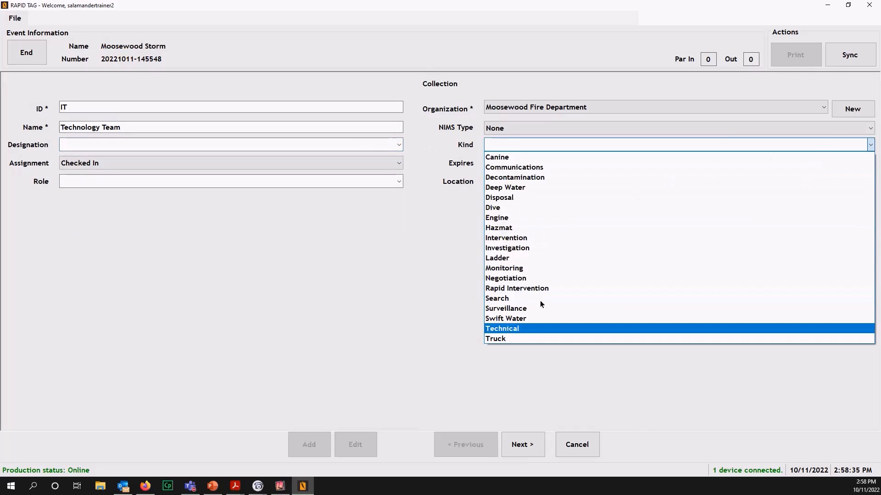
click(395, 296)
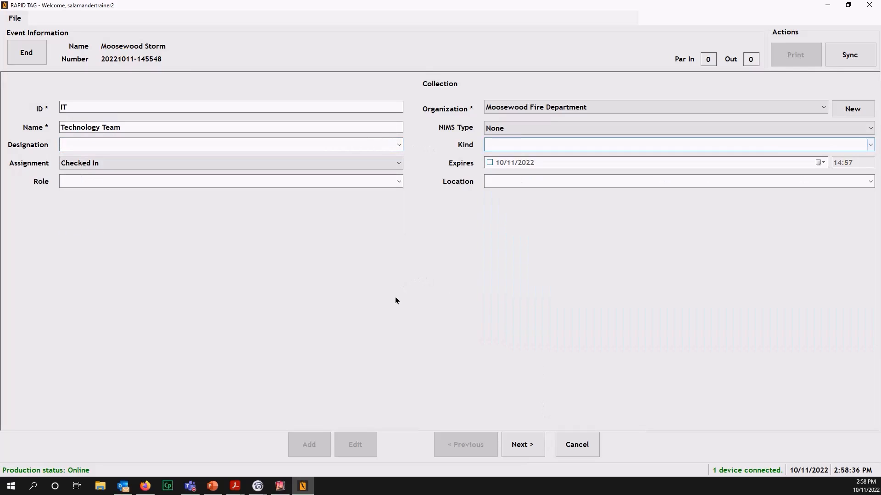
Set the collection's organization to SalLive Training and continue to its leader and member page
click(820, 106)
click(505, 130)
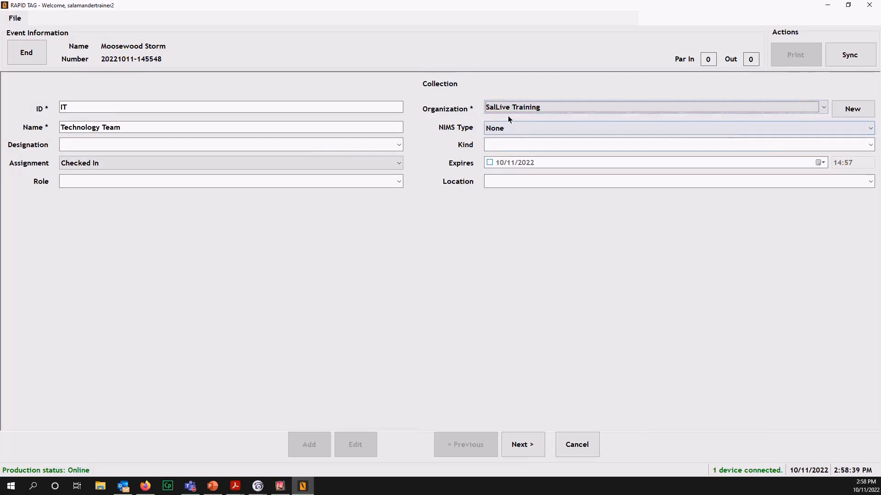
click(523, 444)
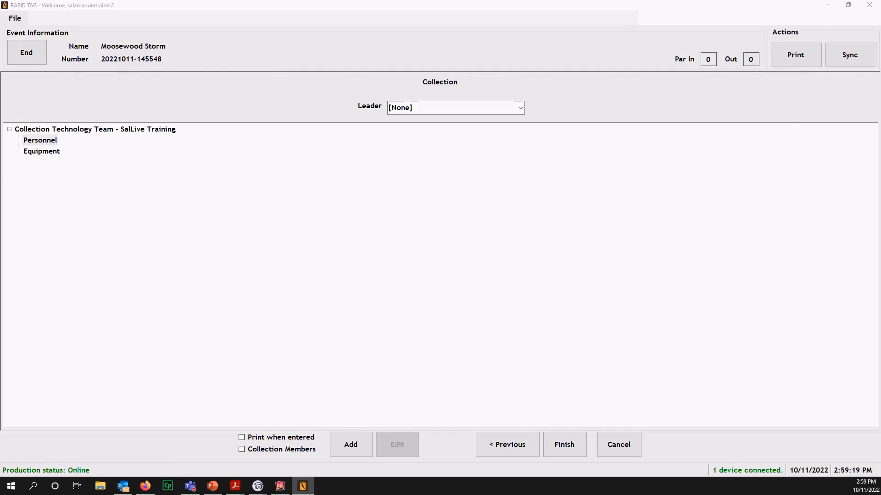
Close all the PDF tabs open in Adobe Acrobat
drag(391, 79, 0, 91)
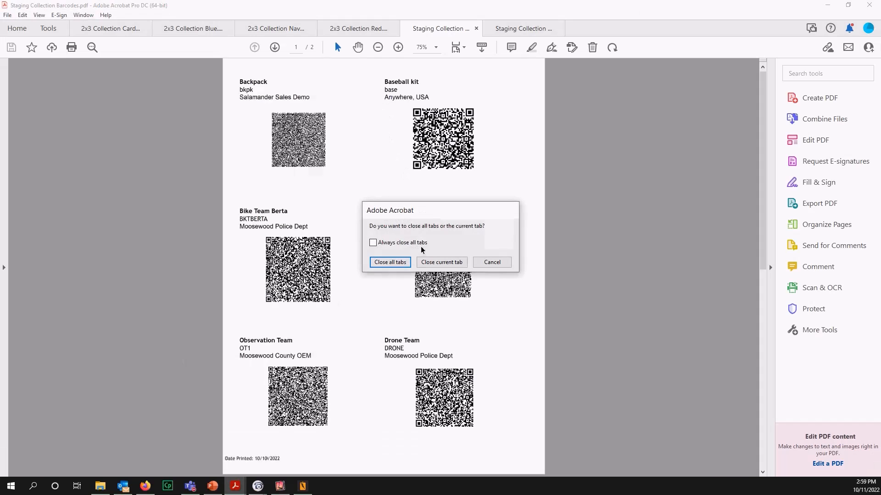
click(390, 262)
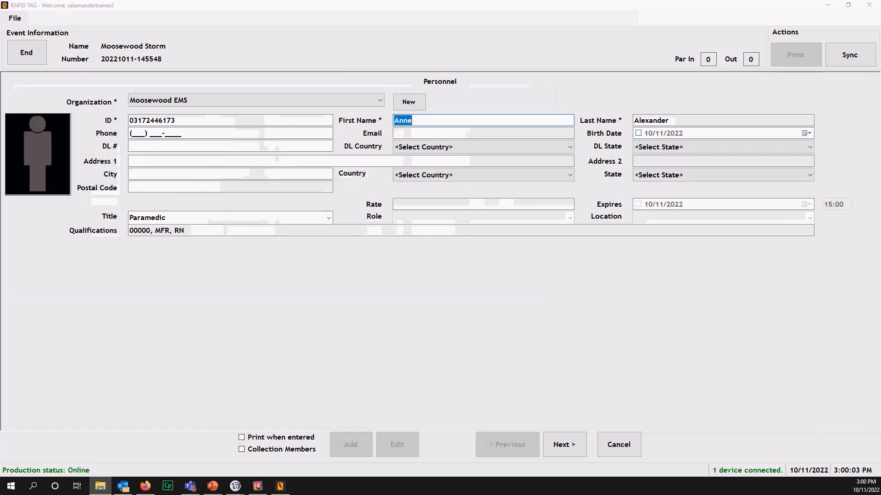
Add the two scanned Moosewood EMS members to the Technology Team collection and make the EMT Basic its leader
click(564, 445)
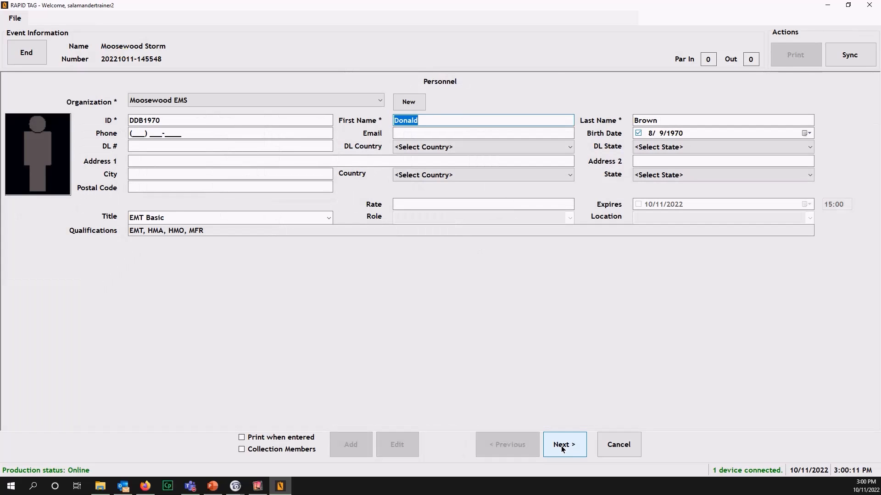
click(561, 447)
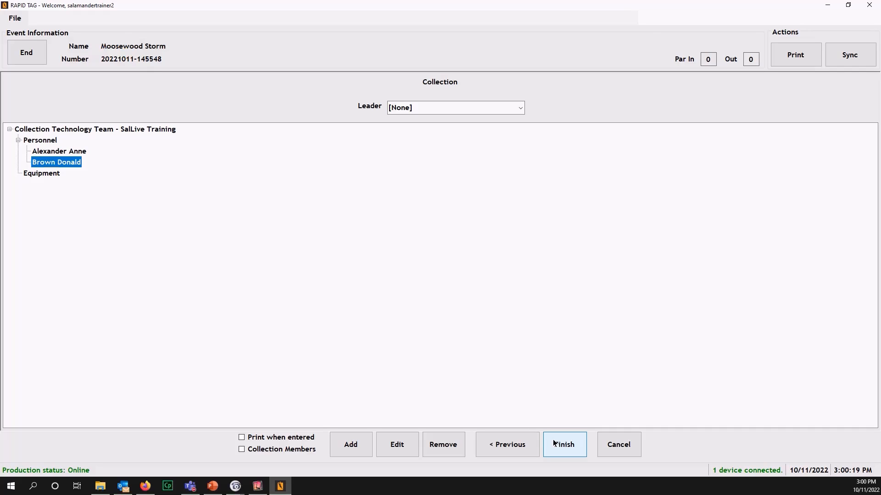
click(428, 109)
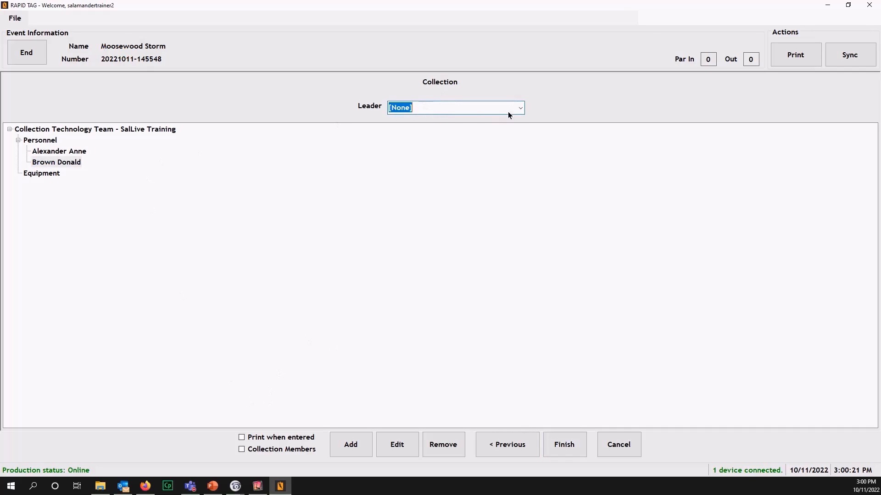
click(520, 109)
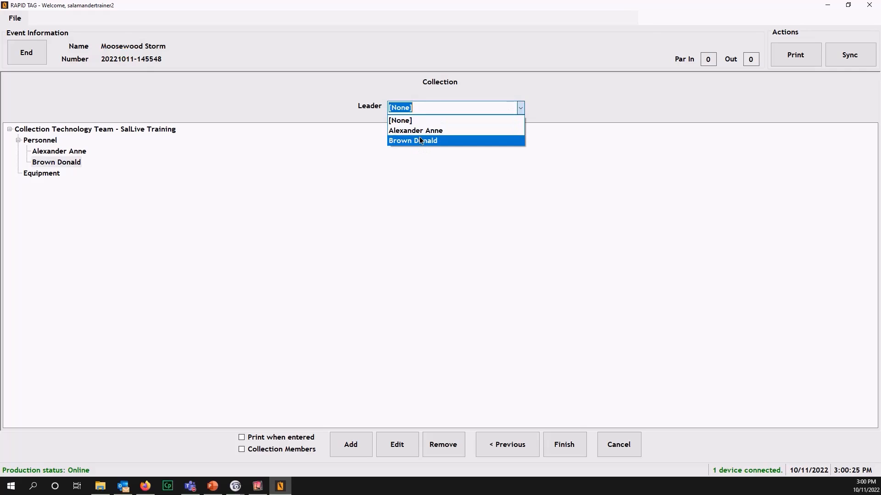
click(420, 142)
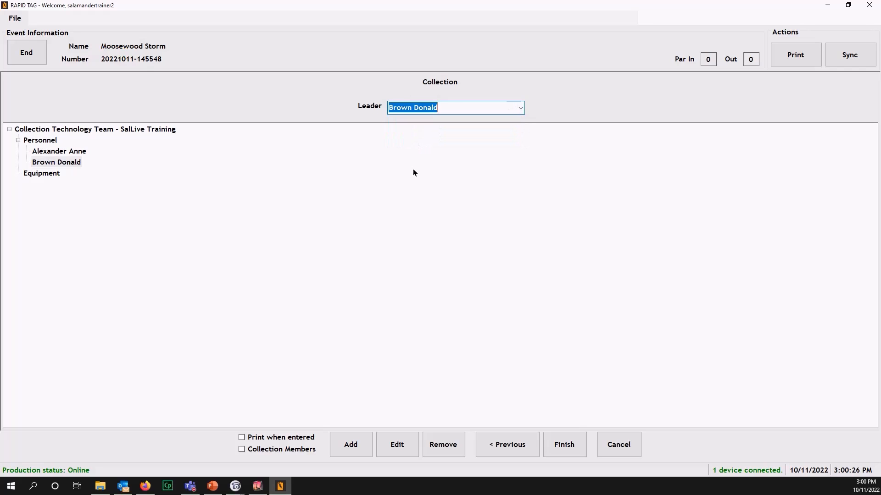
click(47, 175)
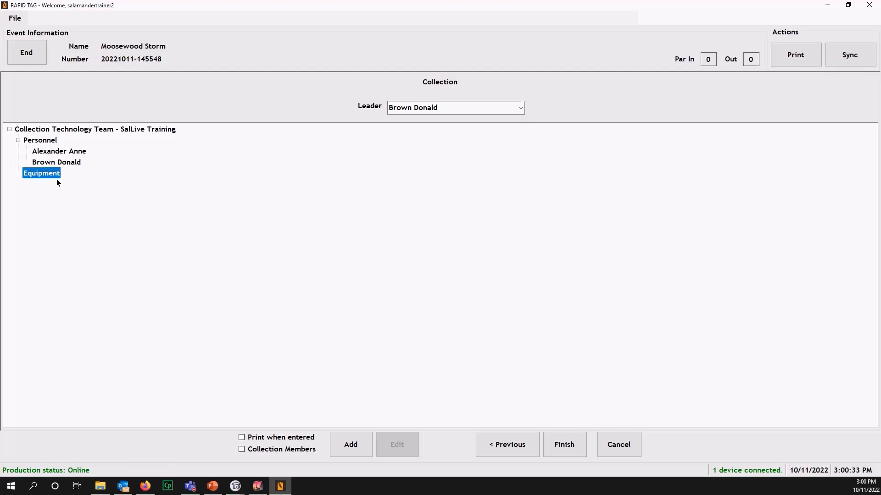
click(350, 445)
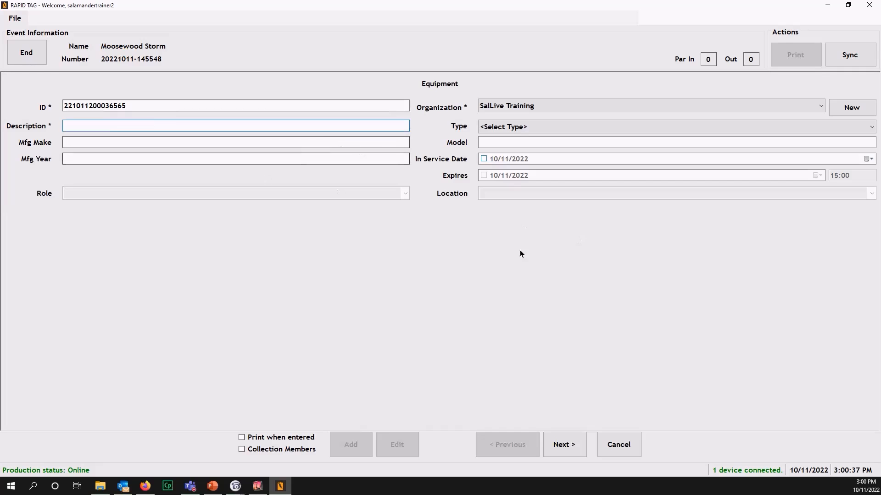
click(627, 454)
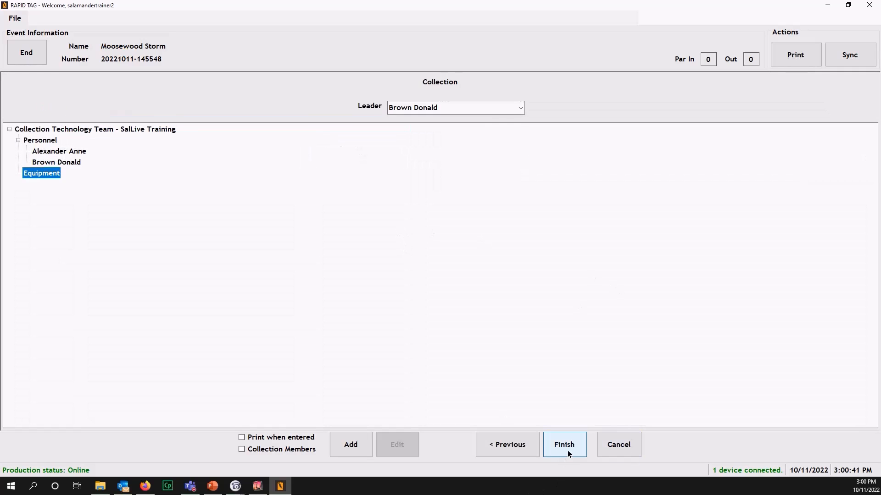
Finish the Technology Team collection and open the event's personnel list
click(568, 450)
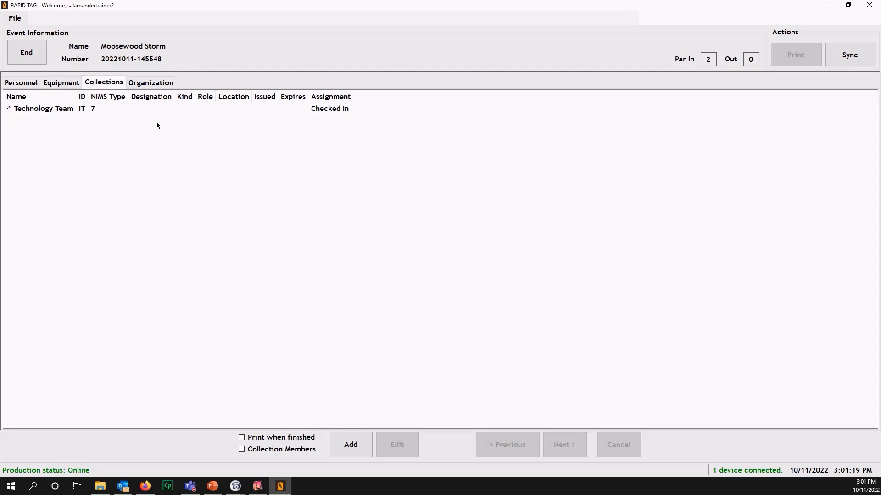
click(25, 82)
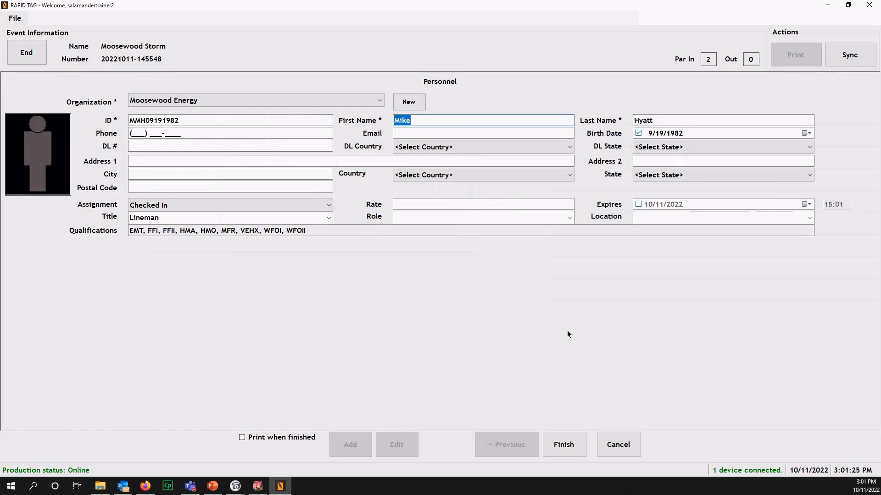
Check the scanned Moosewood Energy lineman and Moosewood Police Department officer in to the Moosewood Storm event
click(560, 446)
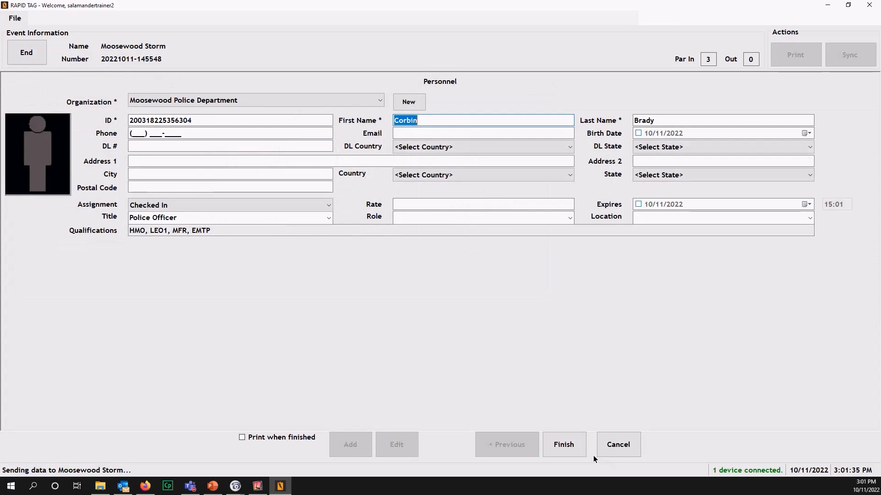
click(565, 446)
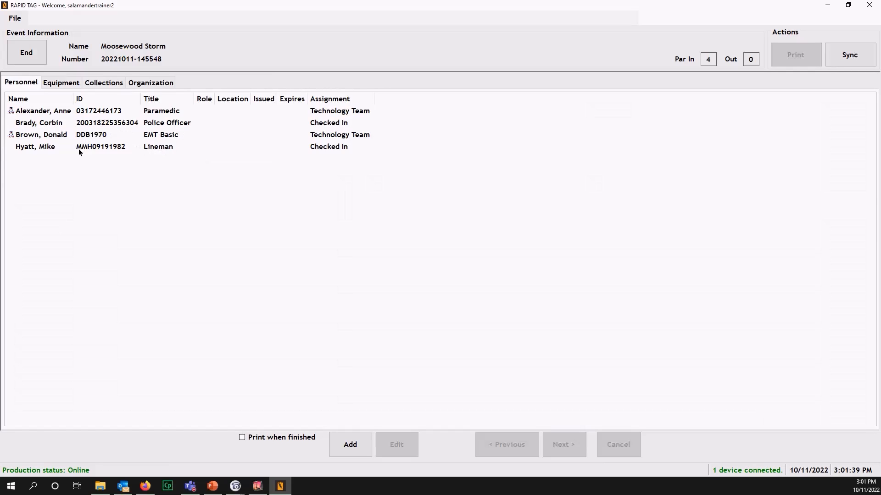
Change the police officer's assignment to Technology Team, and review the event's collections before returning to the personnel list
click(99, 124)
click(397, 445)
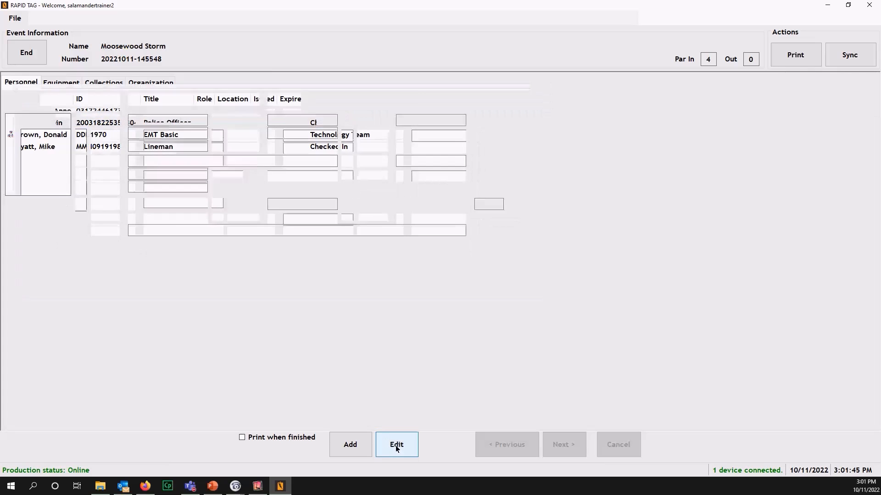
click(218, 207)
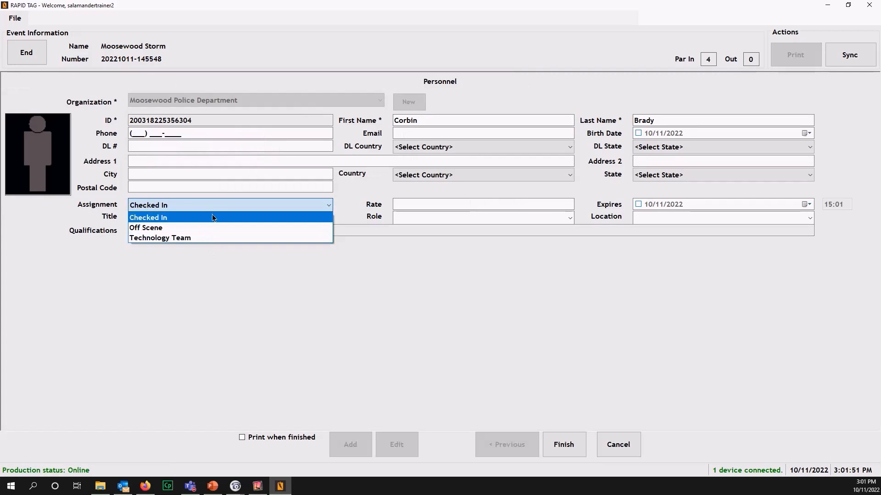
click(208, 238)
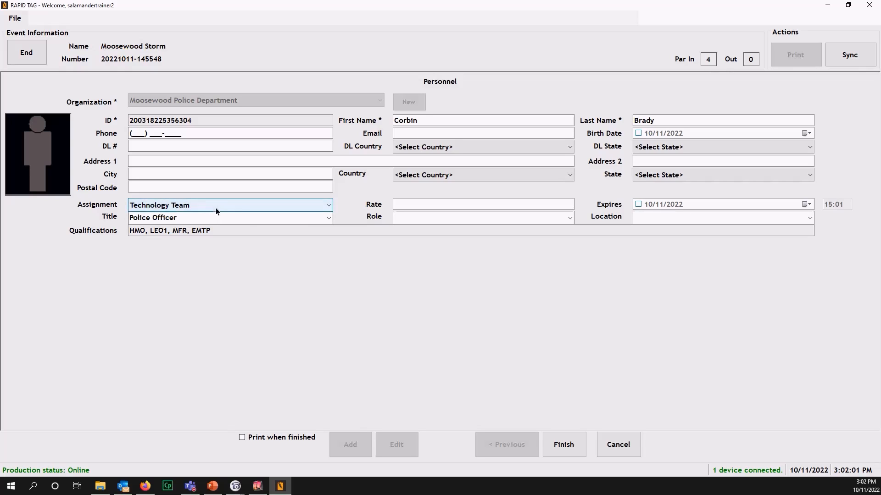
click(569, 450)
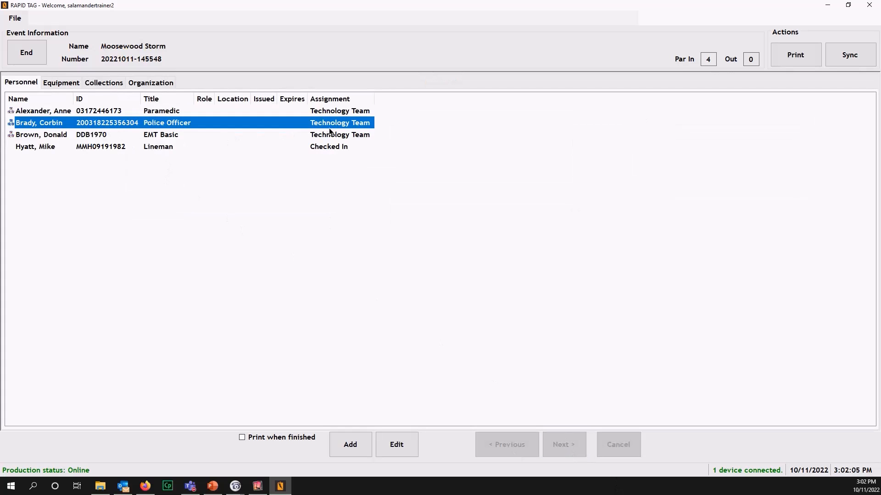
click(100, 86)
click(36, 83)
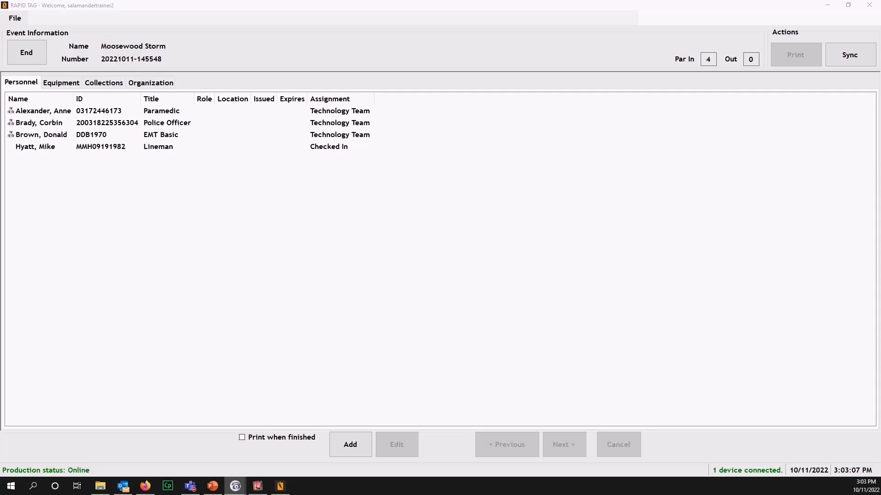
Switch to SalamanderLive in Firefox and expand the Setting Up COMMAND and Using COMMAND topics in Salamander University
click(145, 486)
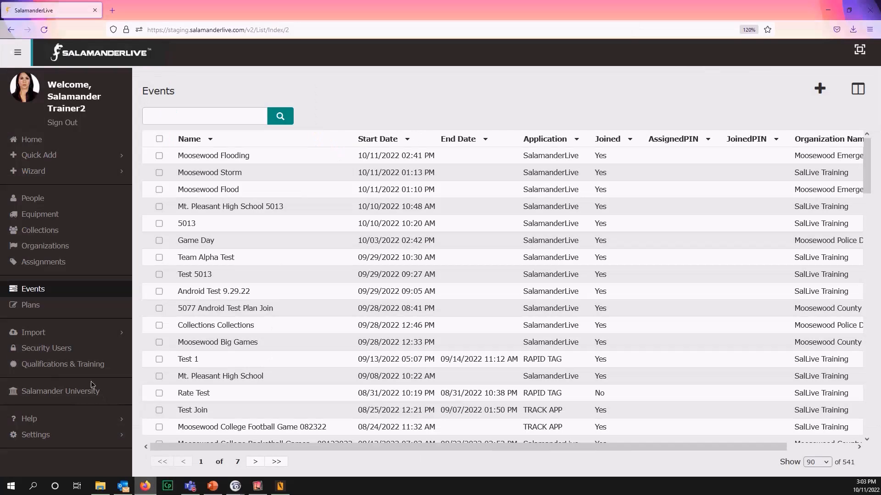
click(73, 395)
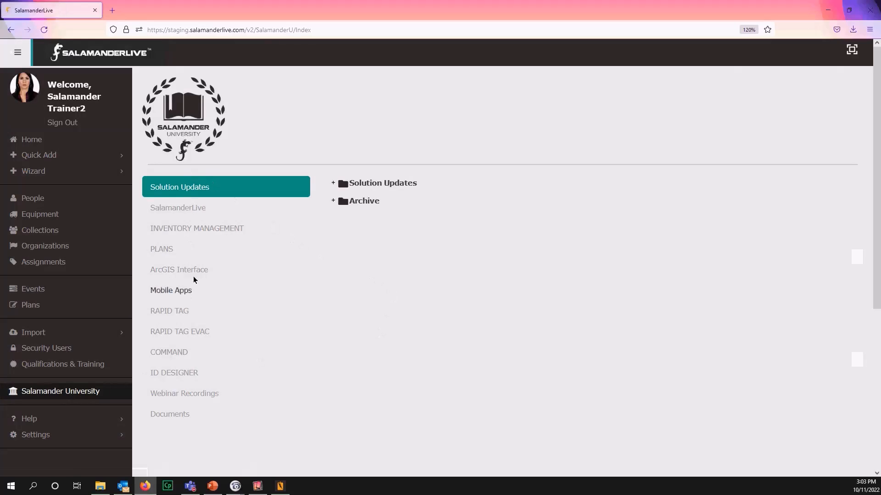
click(182, 353)
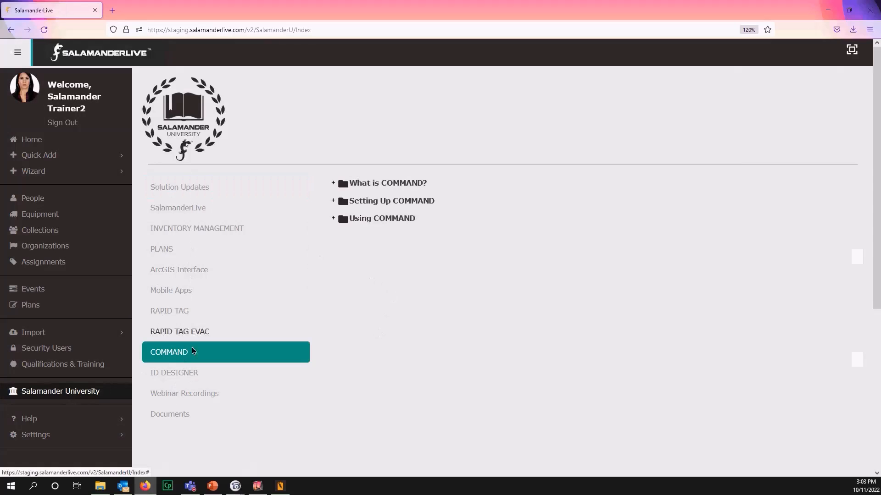
click(333, 201)
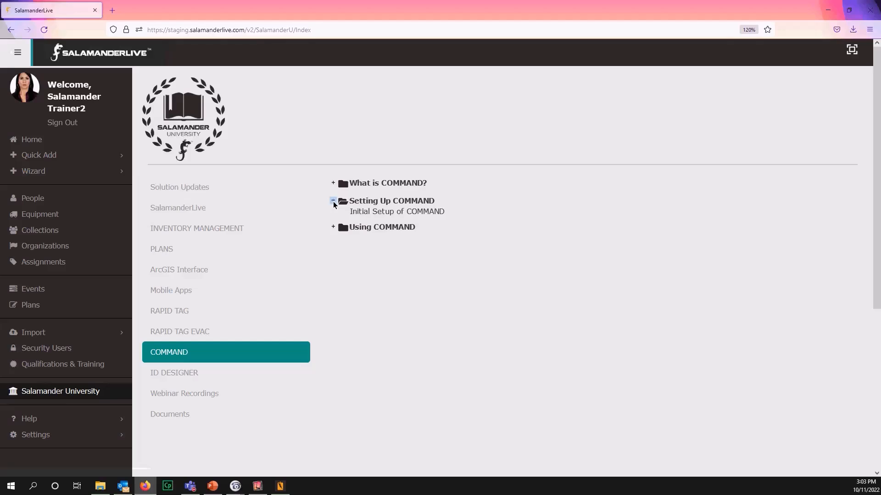
click(333, 228)
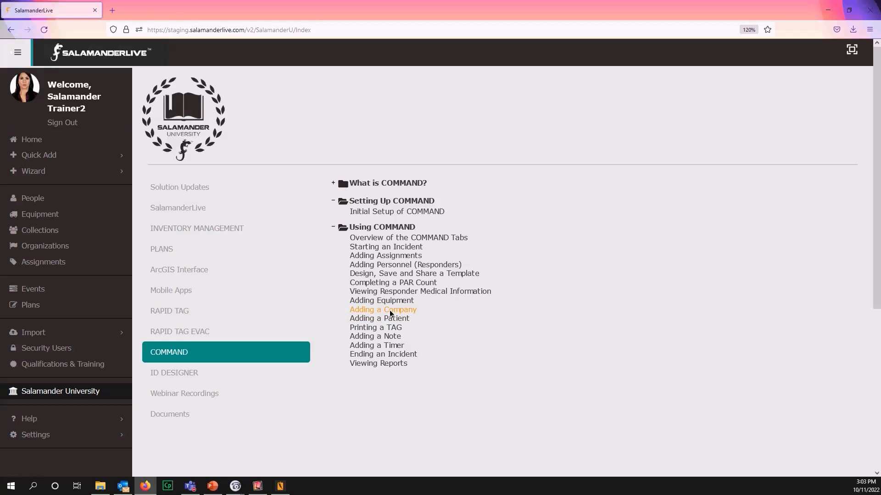
Expand the Series 3: Mobile Solutions and Series 2: PC Based Solutions webinar recordings, and switch to PowerPoint
click(200, 396)
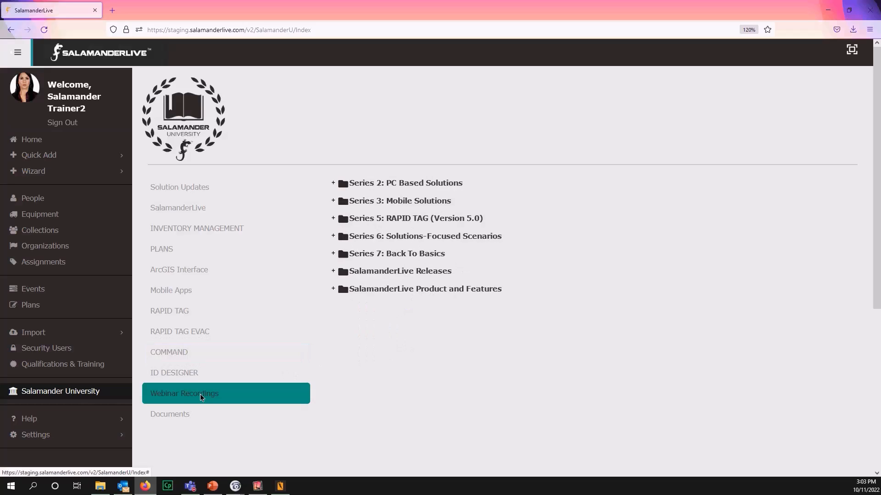
click(339, 200)
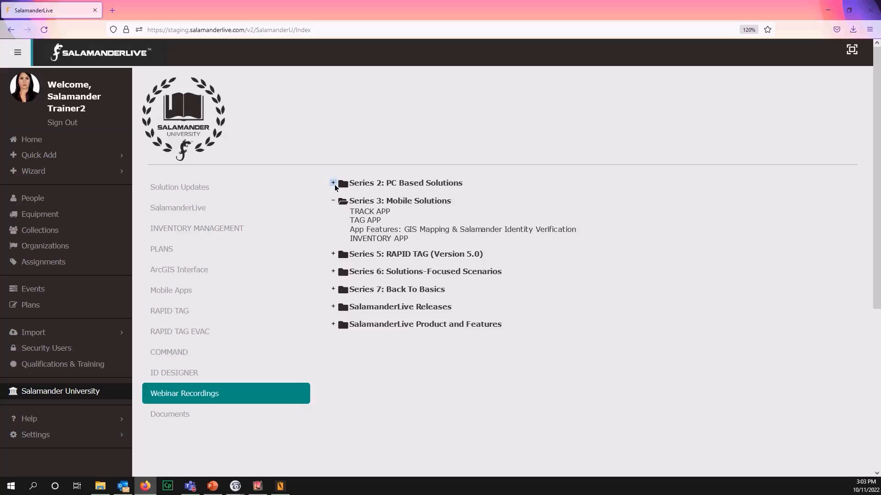
click(341, 184)
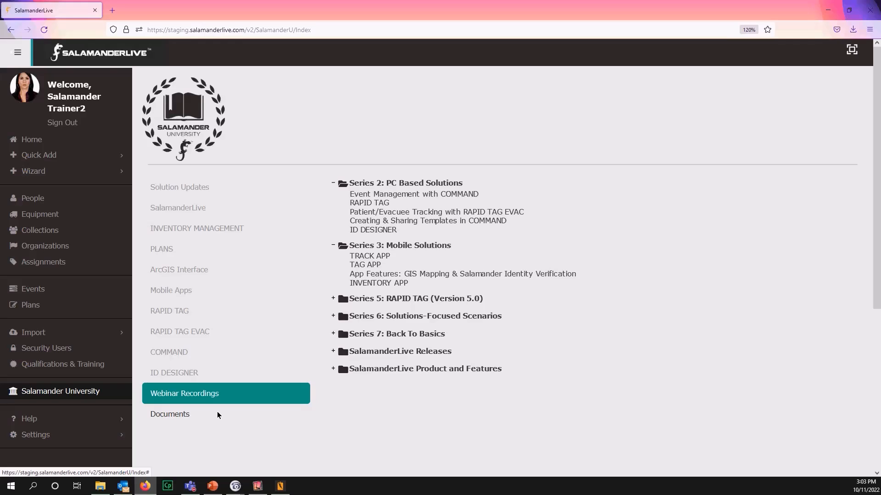
click(212, 487)
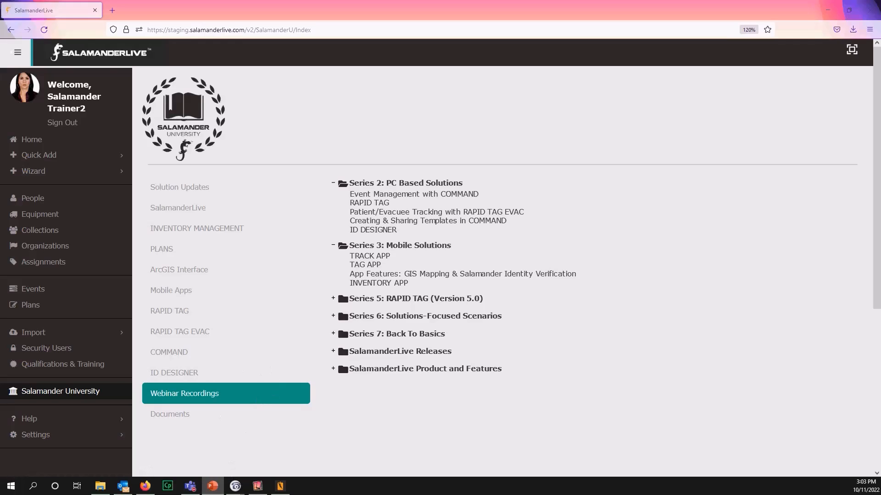